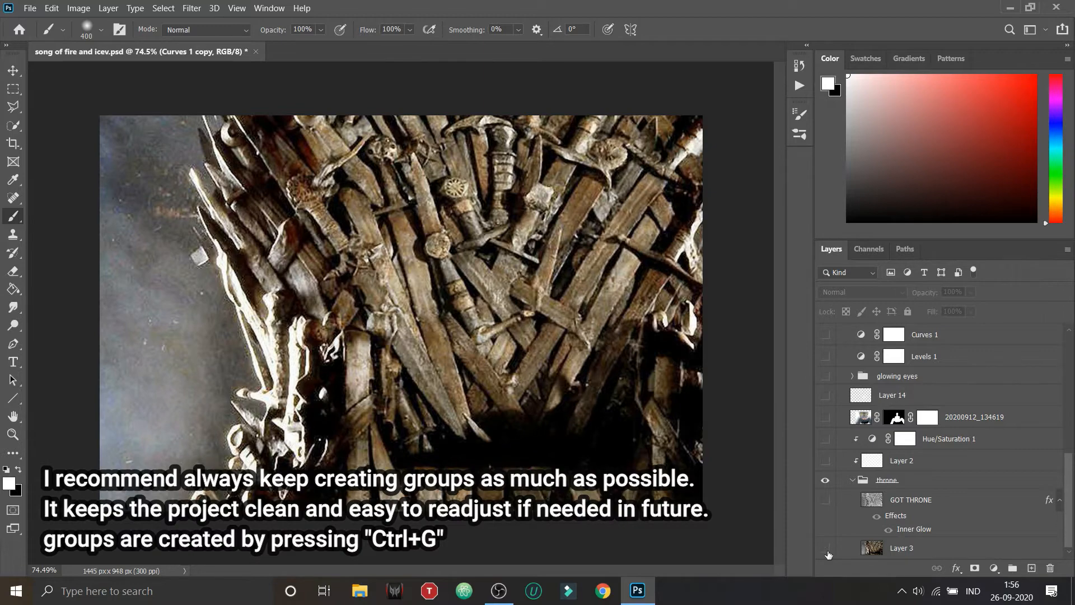
Step: Show Layer 3 inside the throne group, then check the group by toggling its visibility and collapsing and re-expanding it
left_click(826, 548)
left_click(826, 482)
left_click(827, 481)
left_click(856, 482)
left_click(853, 481)
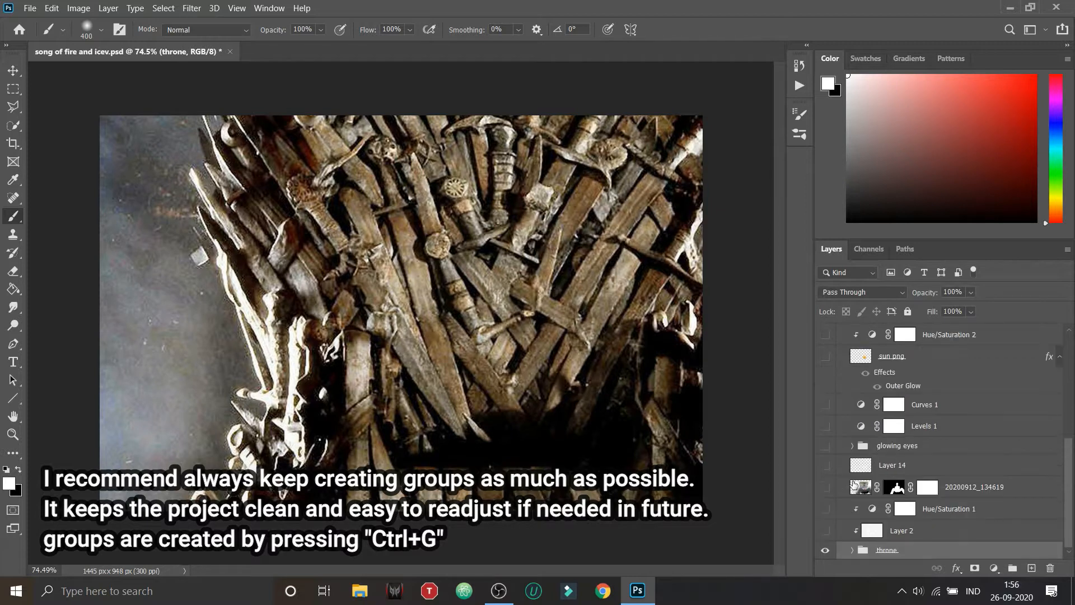
left_click(850, 551)
scroll(851, 549, "down", 3)
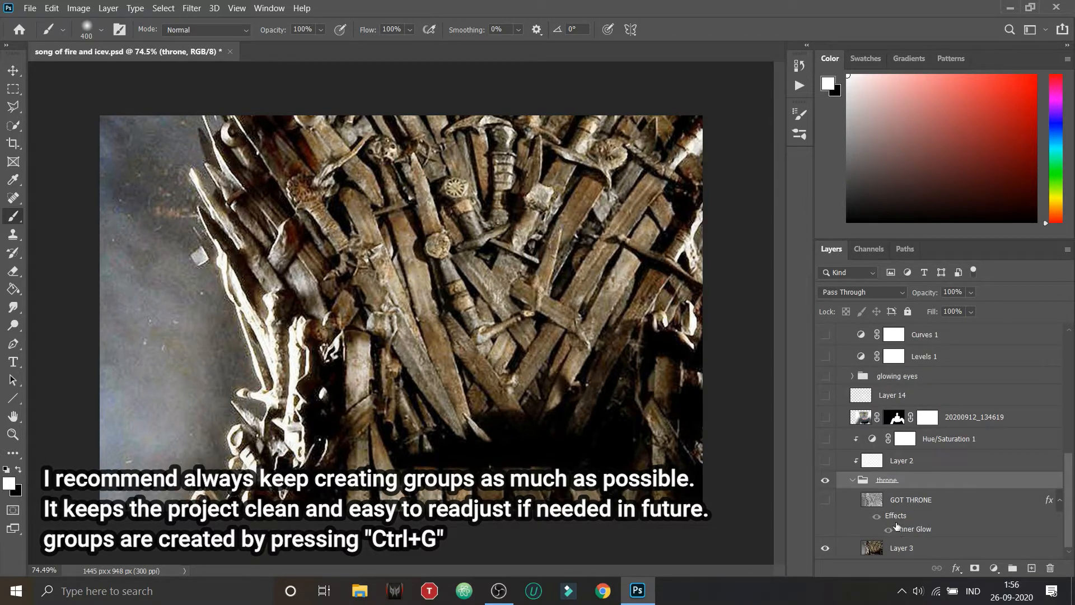
Step: Show the darkening Layer 2 above the throne group, toggling its visibility to compare the image with and without it
left_click(824, 461)
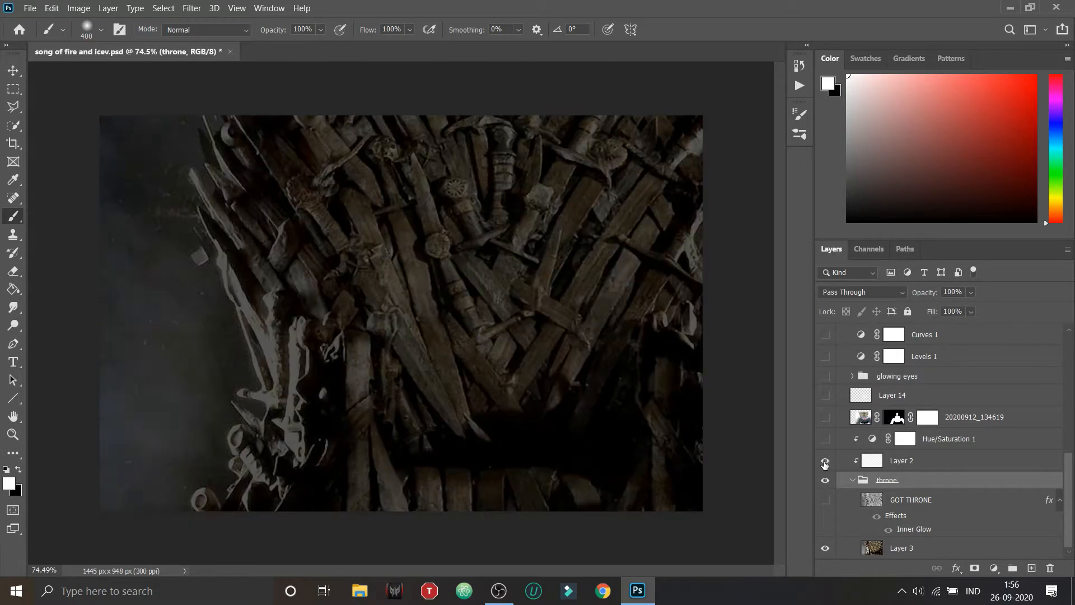
left_click(825, 461)
left_click(824, 462)
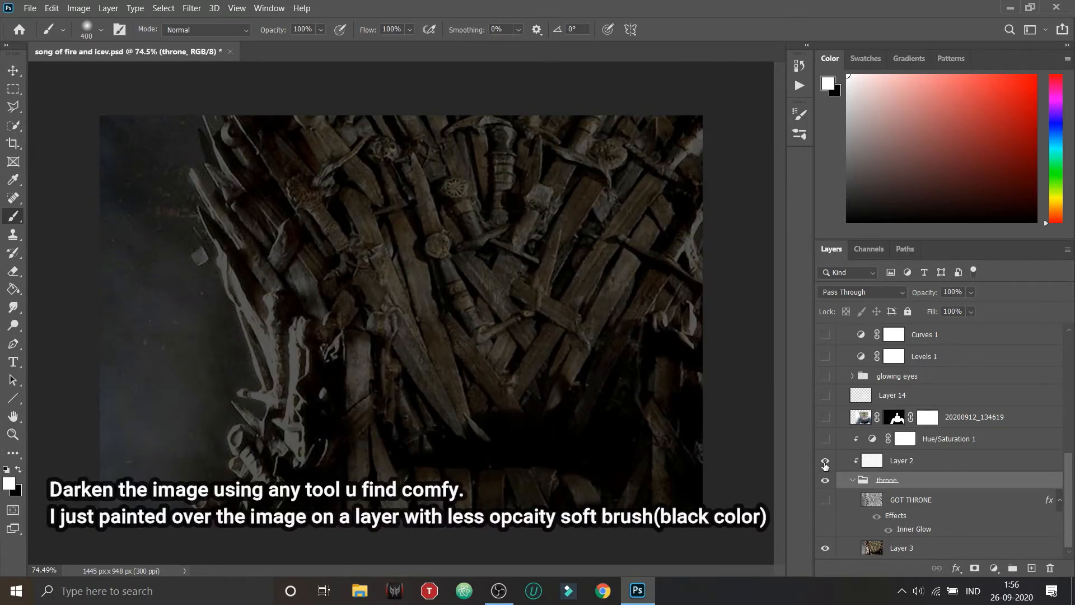
left_click(824, 462)
left_click(825, 462)
left_click(824, 463)
left_click(825, 463)
Step: Show the Hue/Saturation 1 adjustment layer, compare the image with and without it, and review its settings
left_click(826, 439)
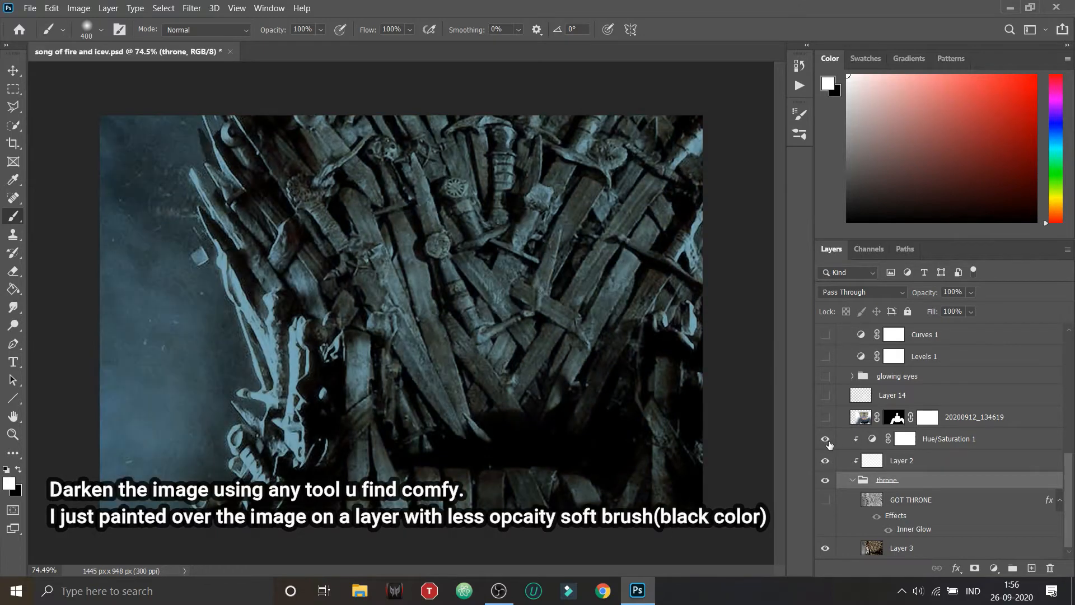
left_click(826, 439)
left_click(827, 440)
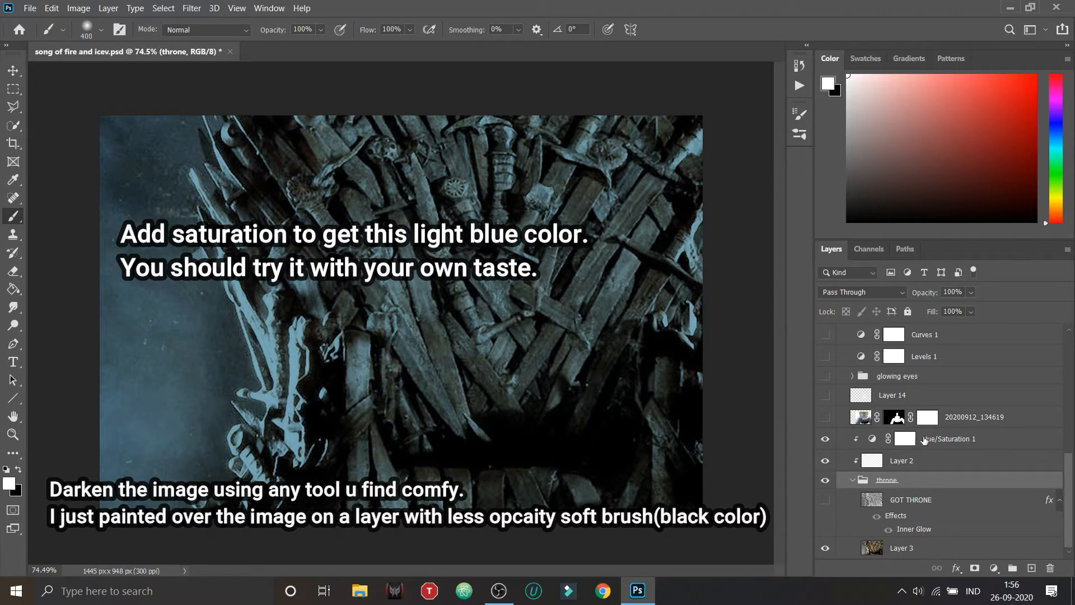
double_click(872, 439)
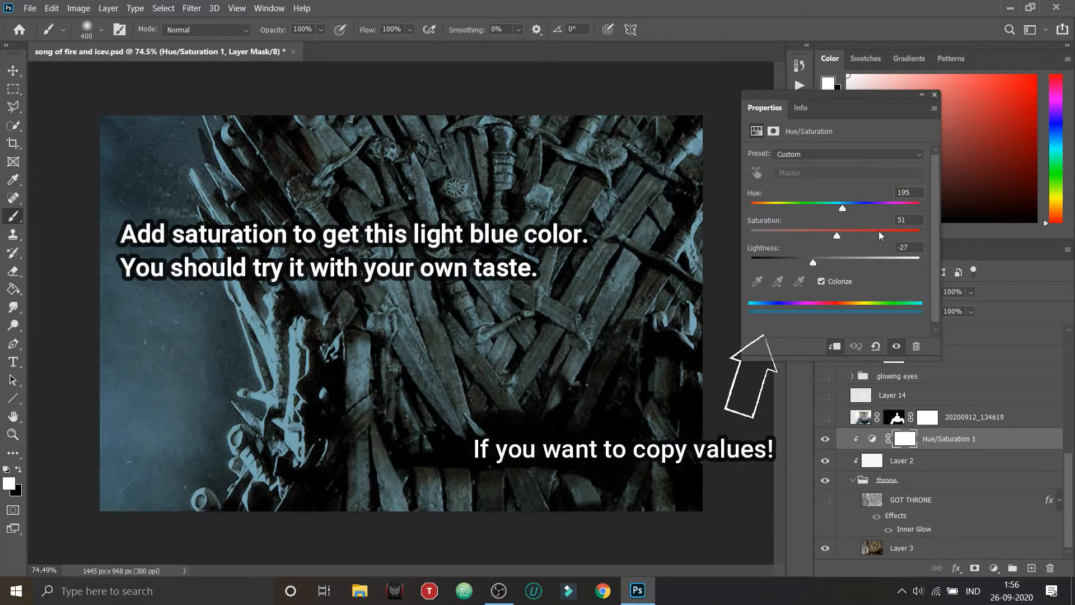
left_click(934, 95)
Step: Show the portrait layer 20200912_134619 and the glow on Layer 14, toggling Layer 14 to compare its effect
left_click(824, 417)
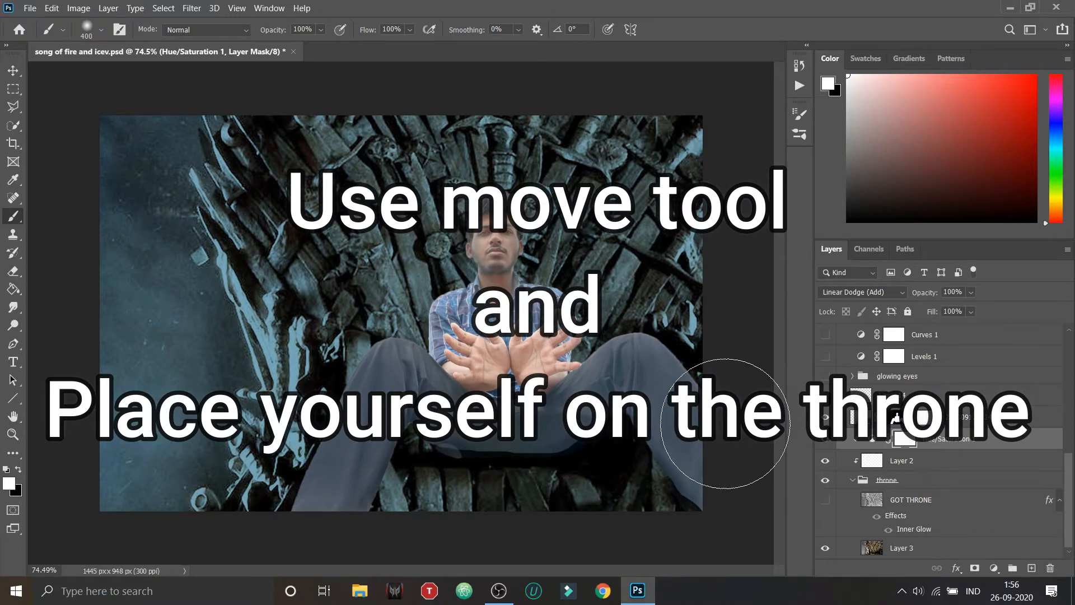
left_click(825, 396)
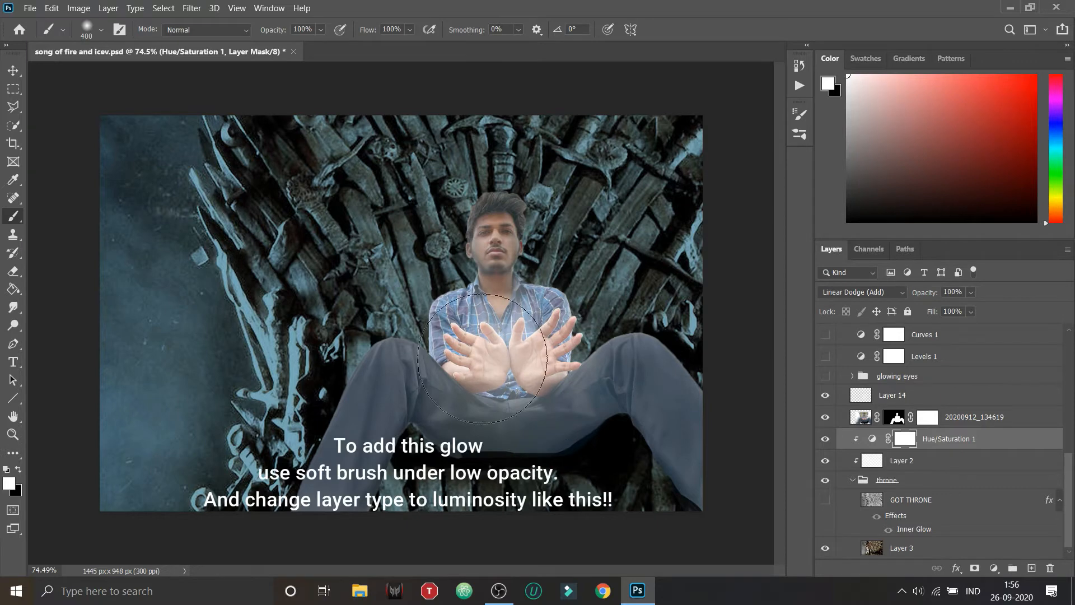
left_click(826, 396)
left_click(826, 396)
left_click(825, 396)
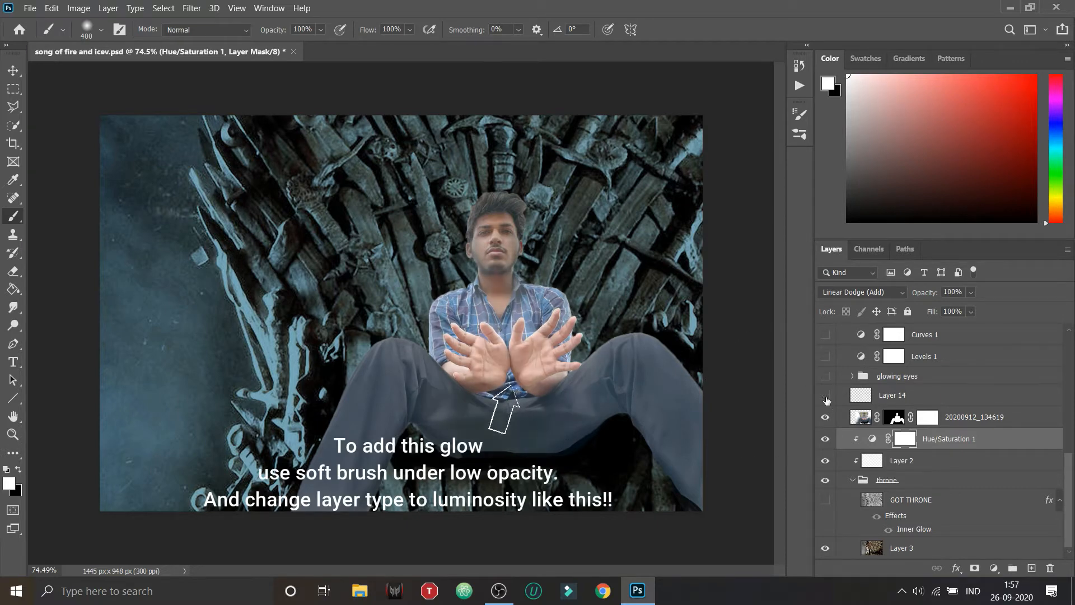
left_click(825, 396)
Step: Review the current soft round brush preset and set the brush opacity to 47%
left_click(102, 30)
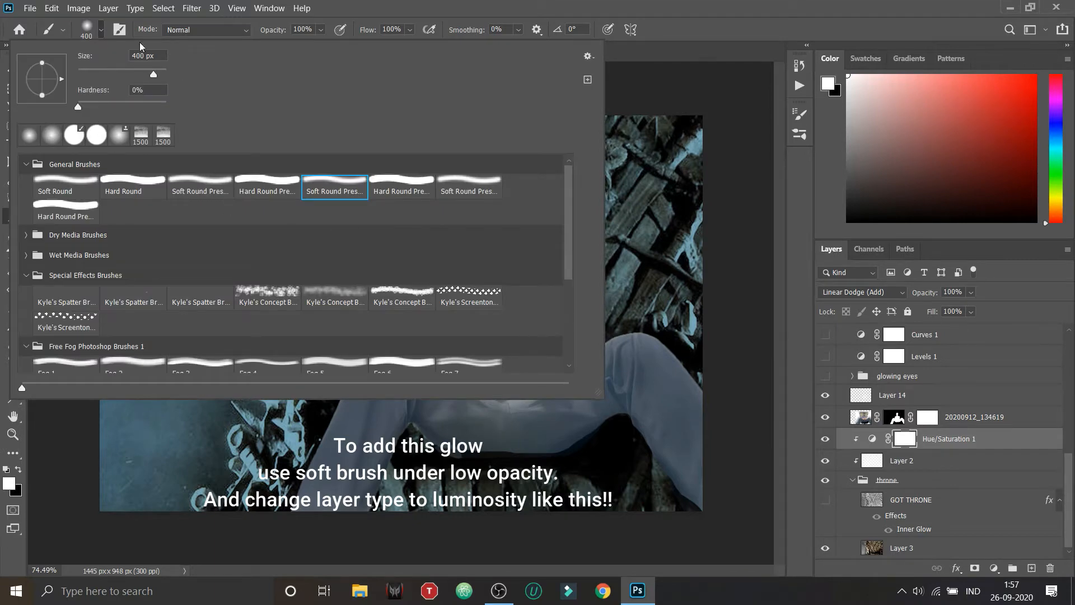
left_click(698, 22)
left_click(322, 30)
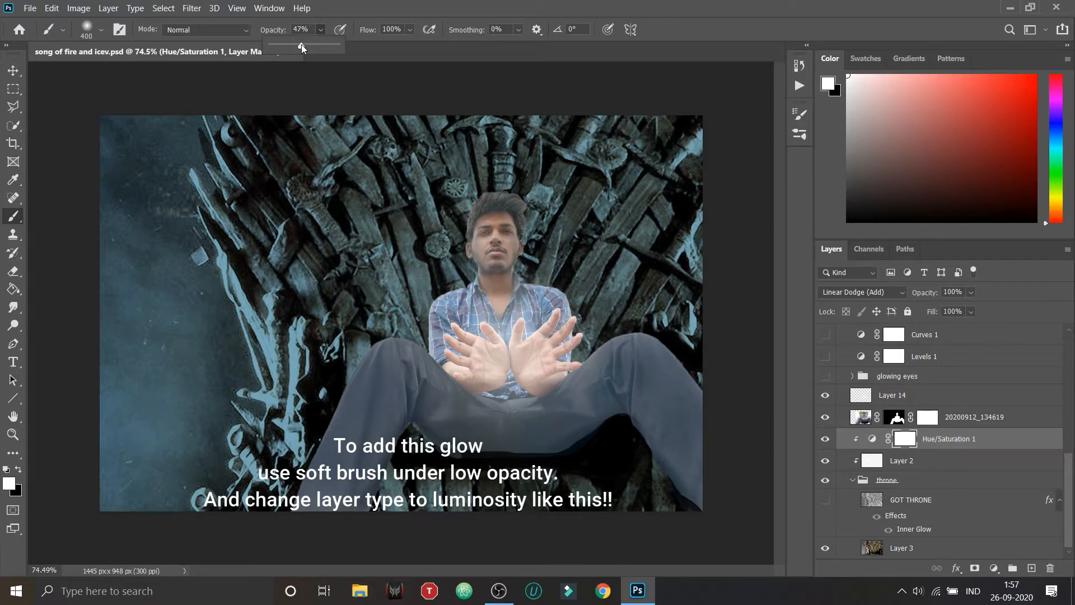
left_click(339, 287)
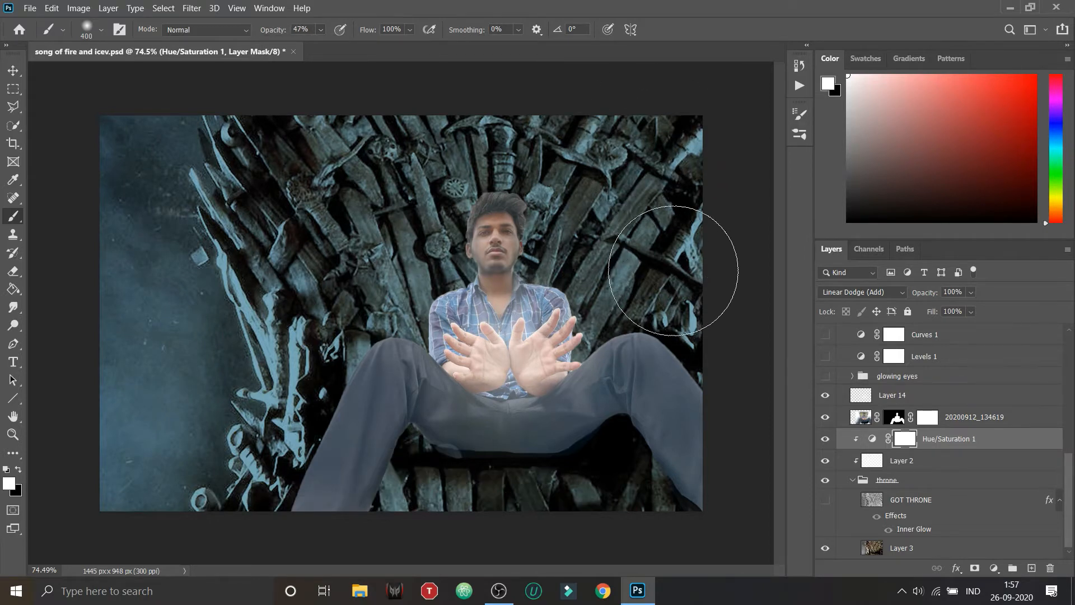
Step: Toggle the portrait layer's visibility off and on to compare the throne with and without the figure
left_click(824, 419)
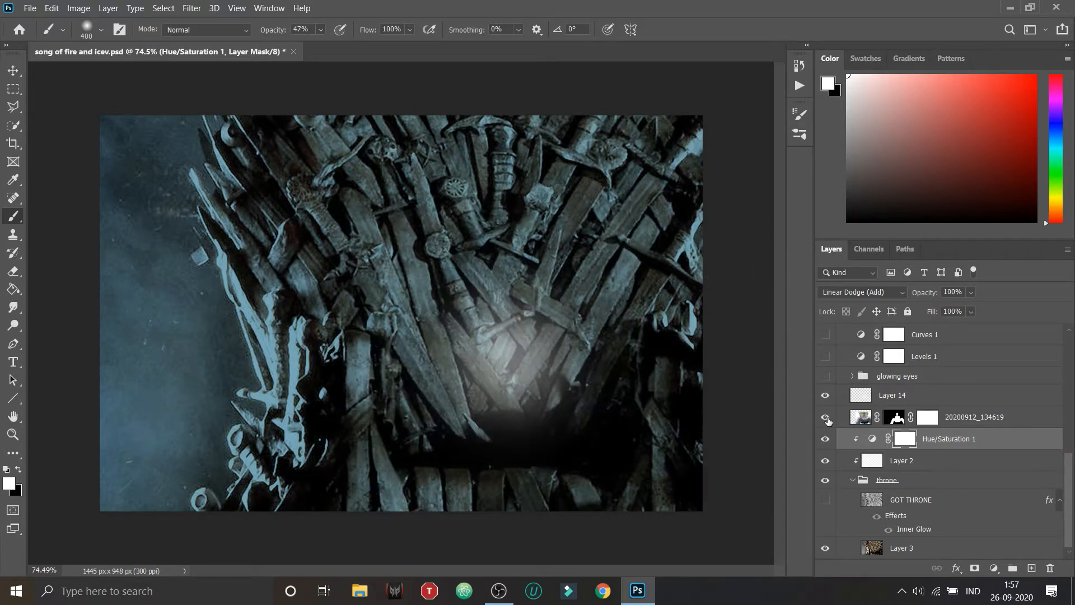
left_click(824, 419)
Step: Show the Levels 1 adjustment layer, compare the image with and without it, and open its settings
scroll(829, 421, "up", 1)
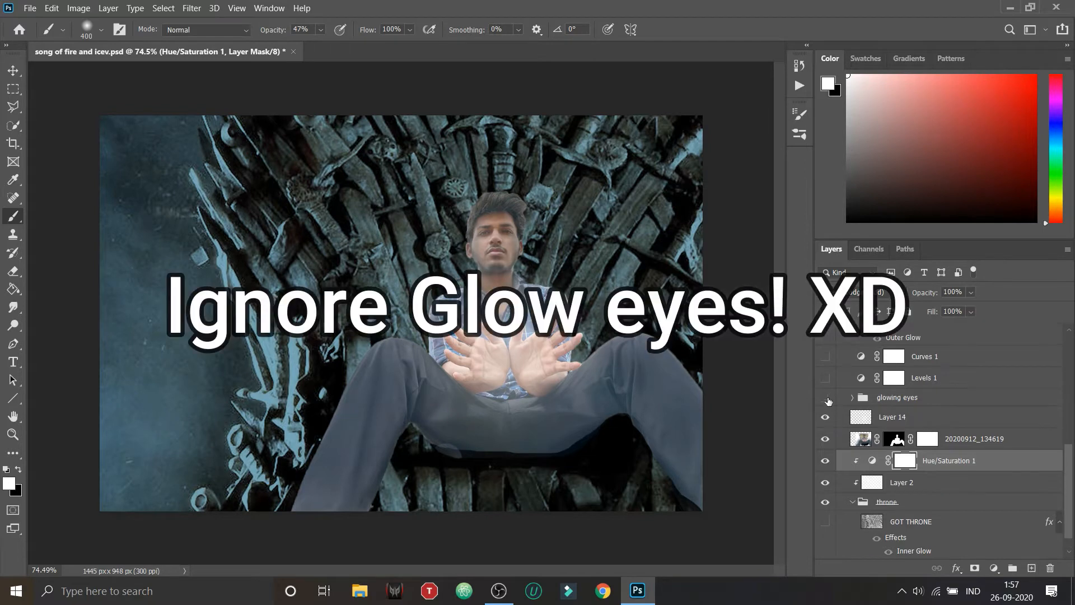
scroll(831, 419, "up", 2)
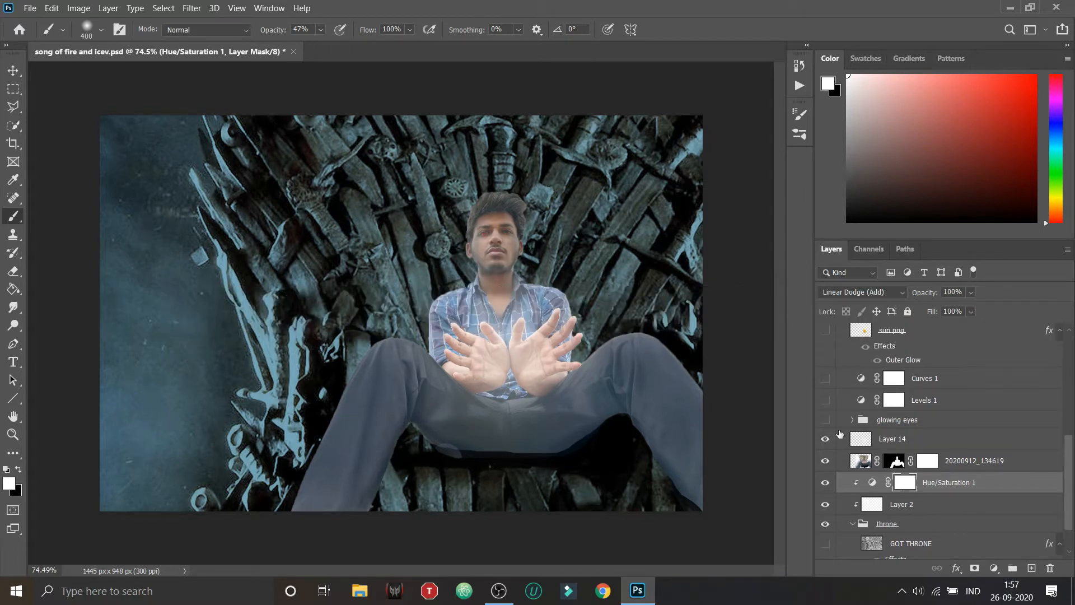
left_click(826, 421)
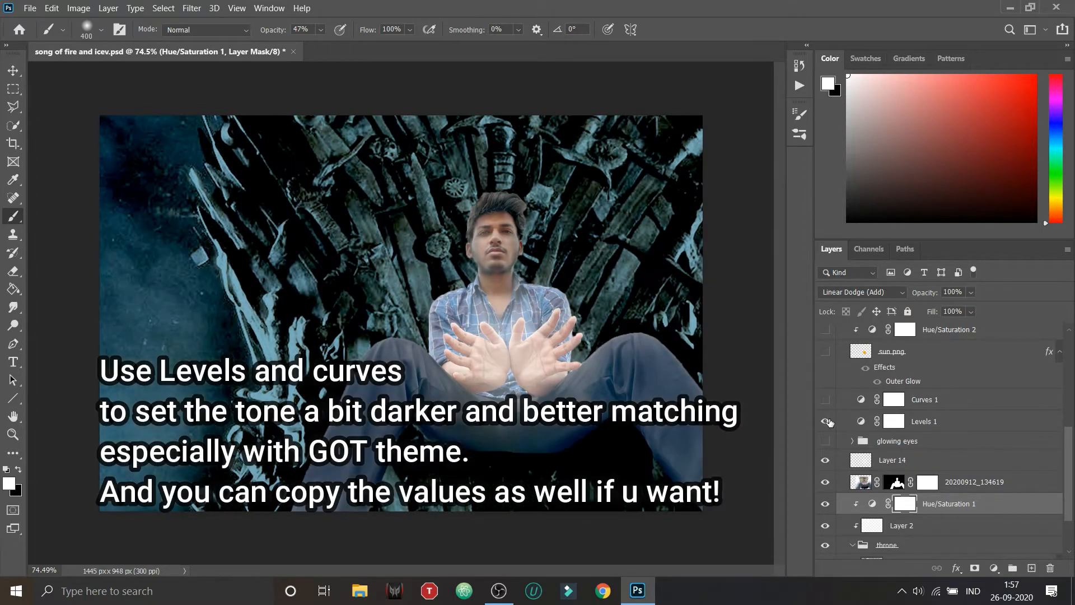
left_click(826, 421)
left_click(826, 421)
double_click(860, 421)
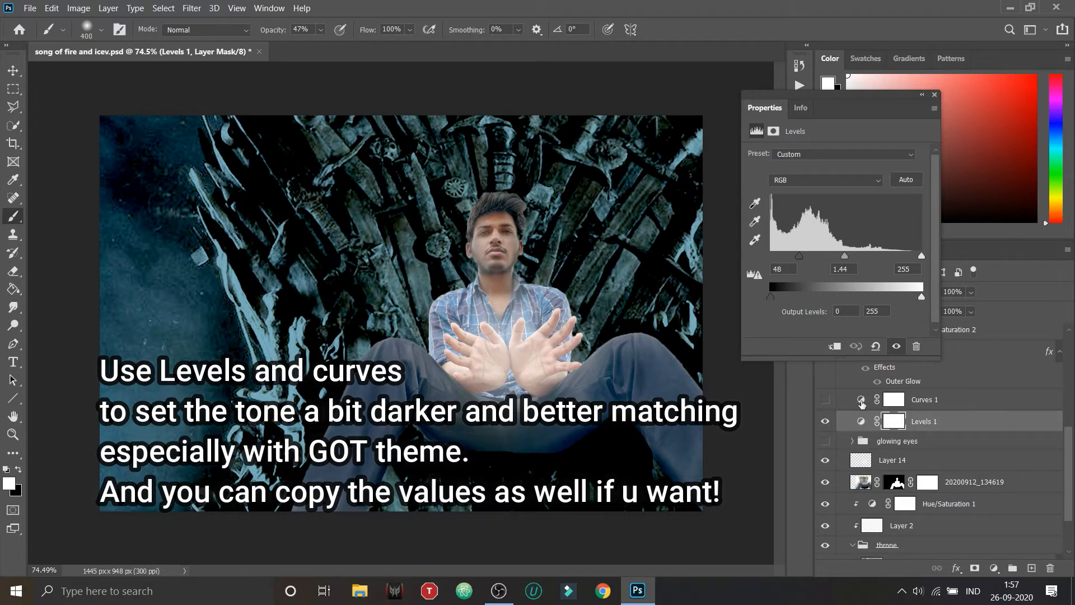
Step: Review the Curves 1 settings and show that adjustment layer, toggling it to compare its effect
left_click(861, 399)
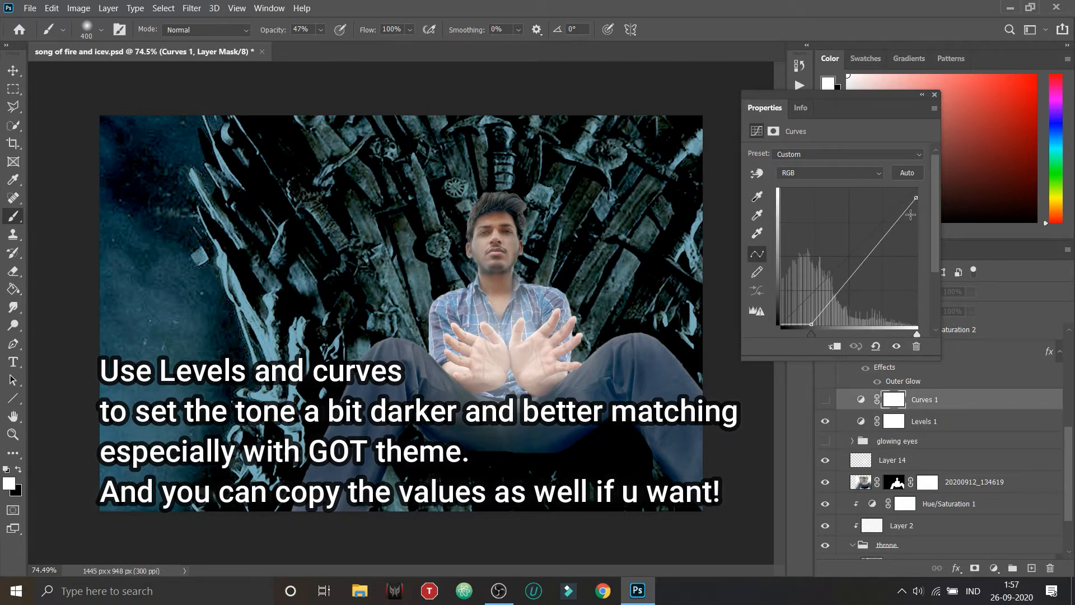
left_click(935, 95)
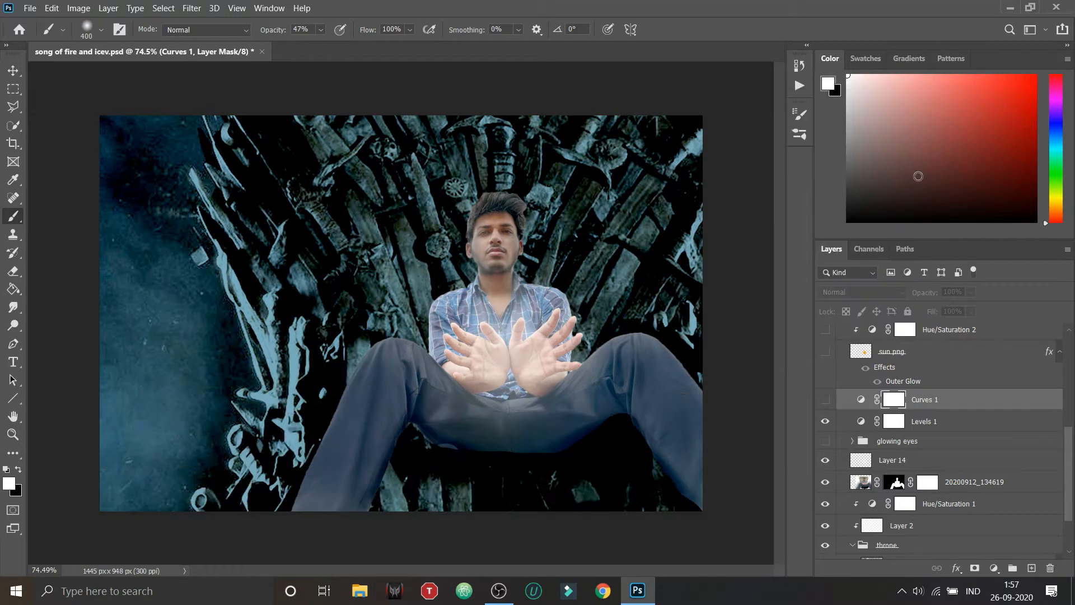
left_click(824, 400)
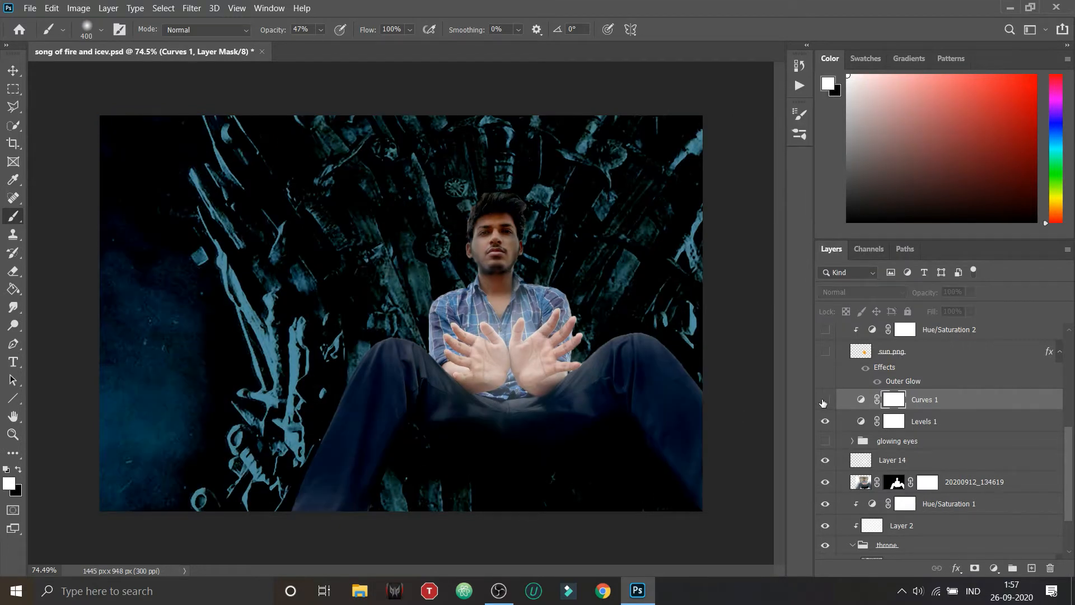
left_click(824, 400)
left_click(824, 400)
Step: Expand the saturation group above the All edit part group and make it visible
scroll(834, 406, "up", 5)
left_click(856, 414)
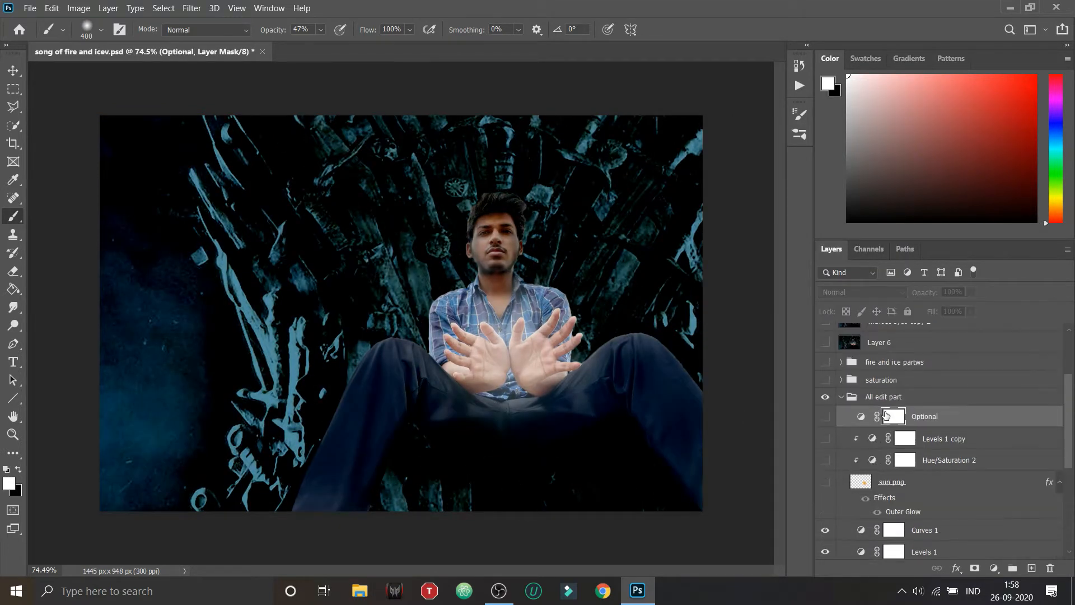
left_click(841, 380)
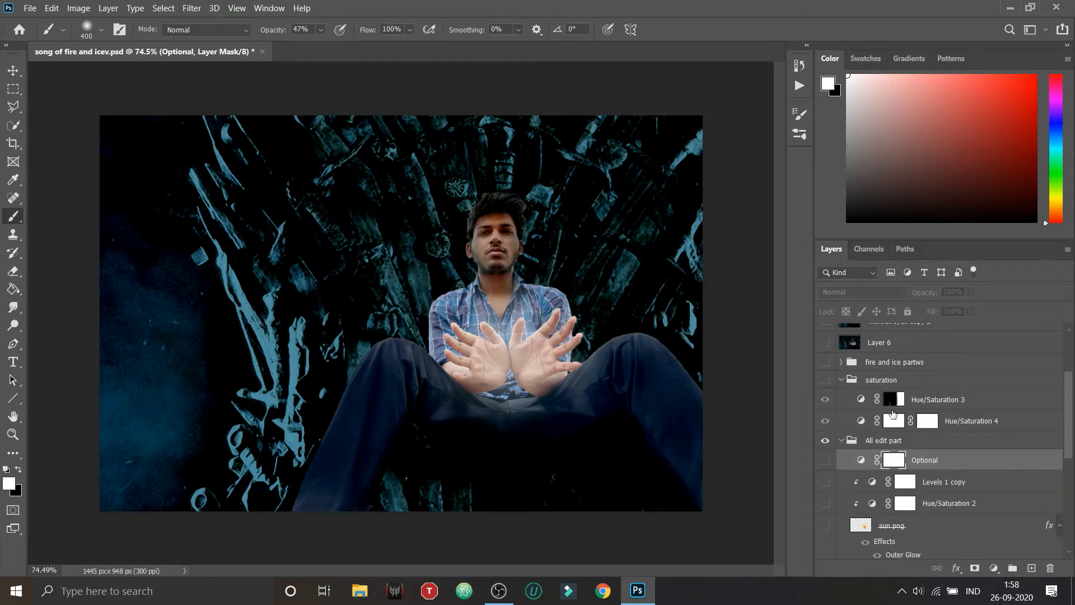
left_click(826, 420)
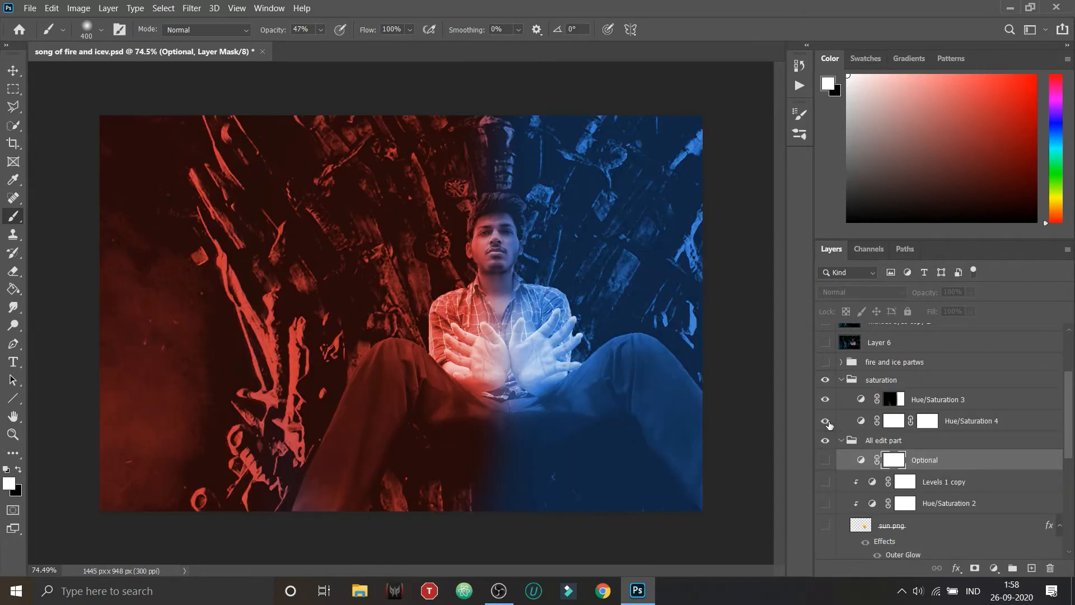
Step: Hide Hue/Saturation 4 and Hue/Saturation 3 in the saturation group, toggling them to compare each layer's color effect
left_click(825, 421)
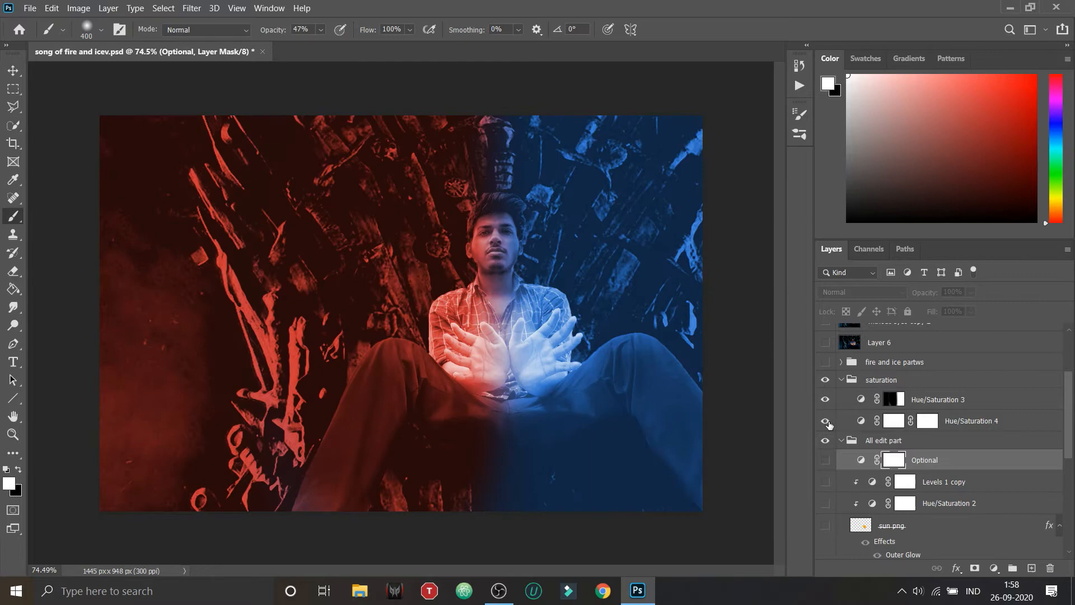
left_click(828, 423)
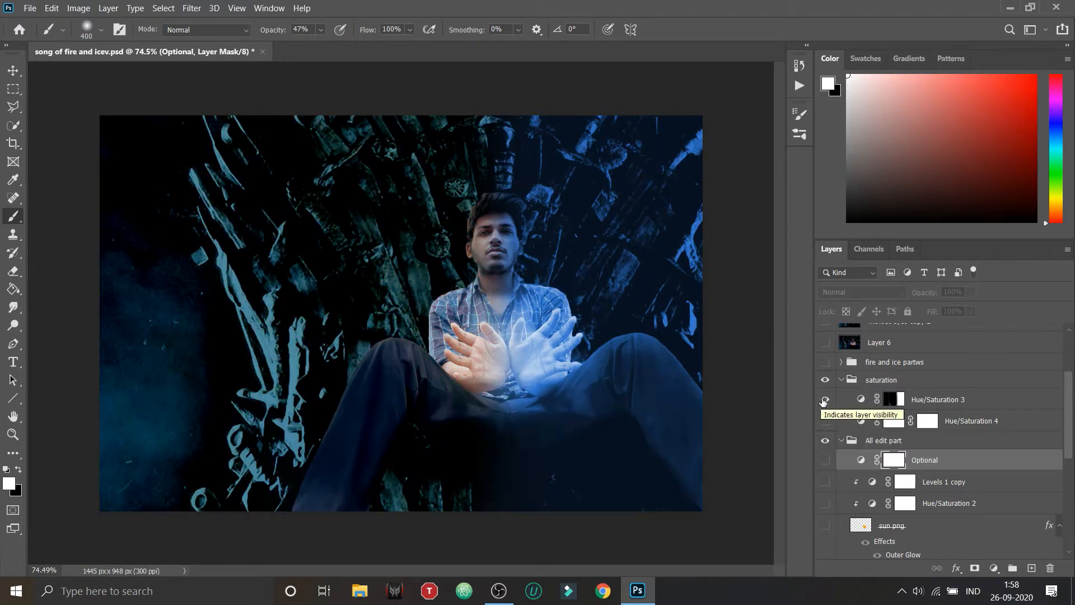
left_click(825, 399)
left_click(824, 399)
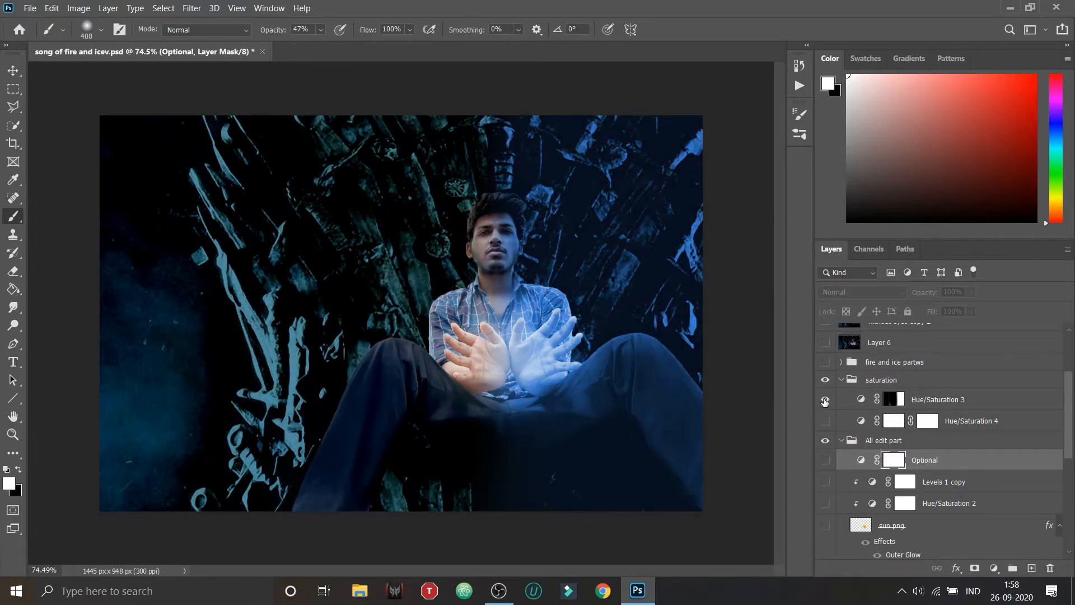
left_click(825, 399)
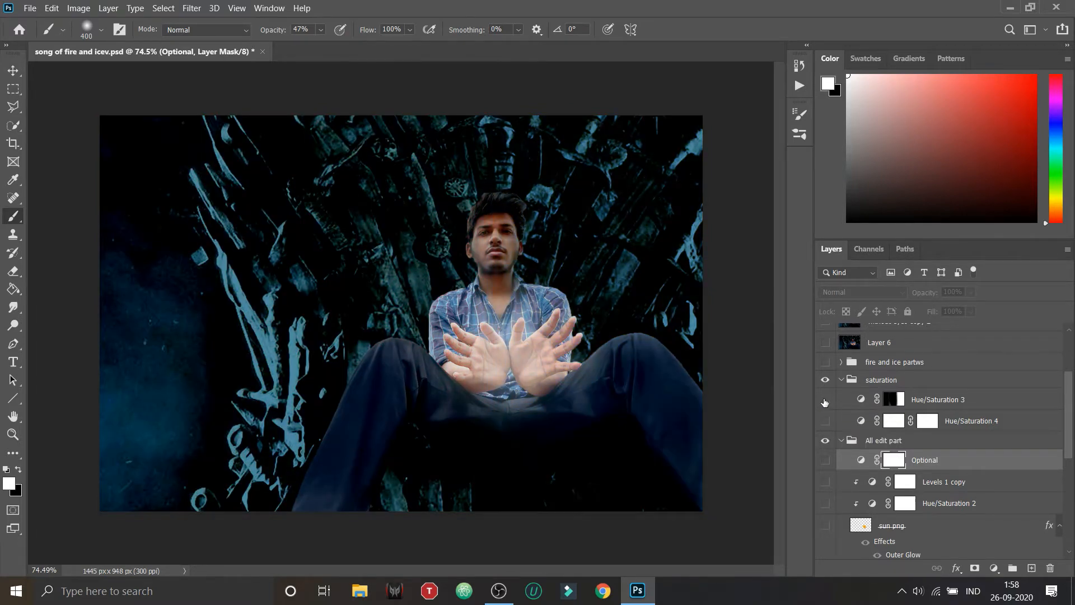
Step: Review the Hue/Saturation 3 and Hue/Saturation 4 settings and show both adjustment layers
double_click(860, 400)
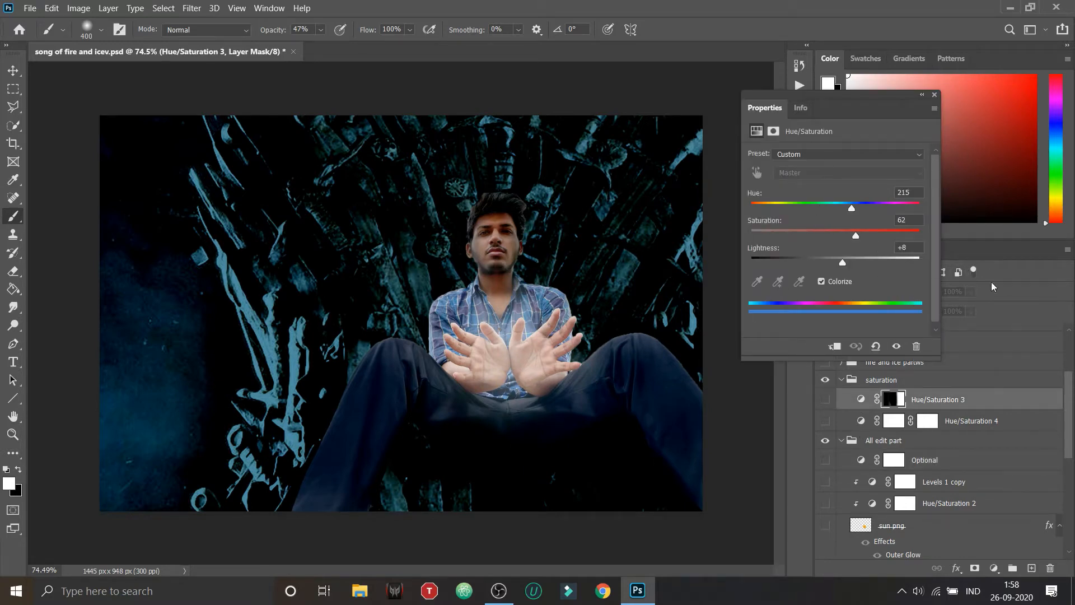
left_click(862, 421)
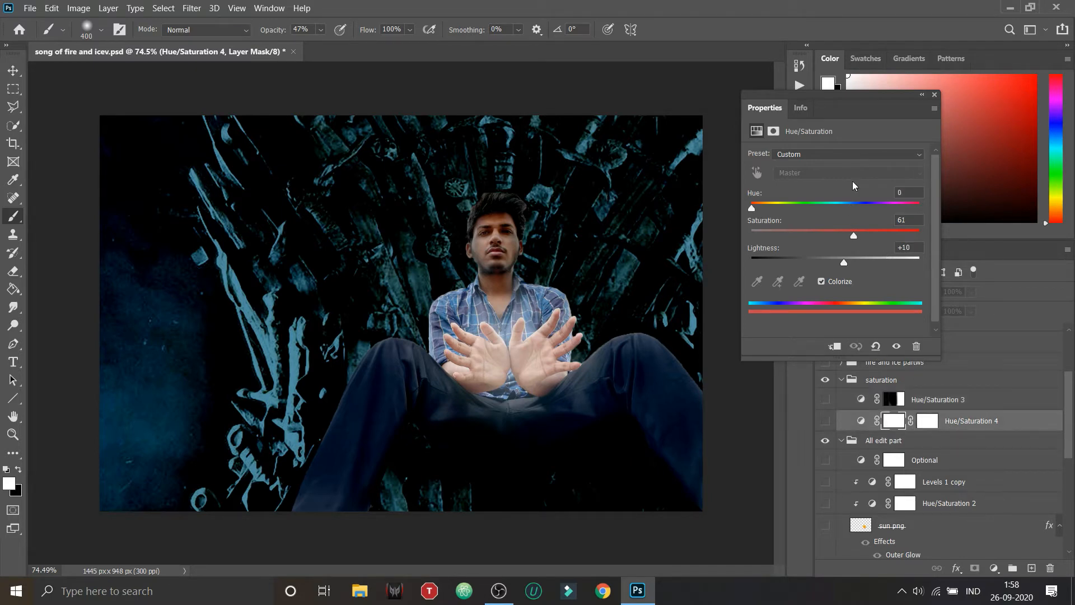
left_click(934, 96)
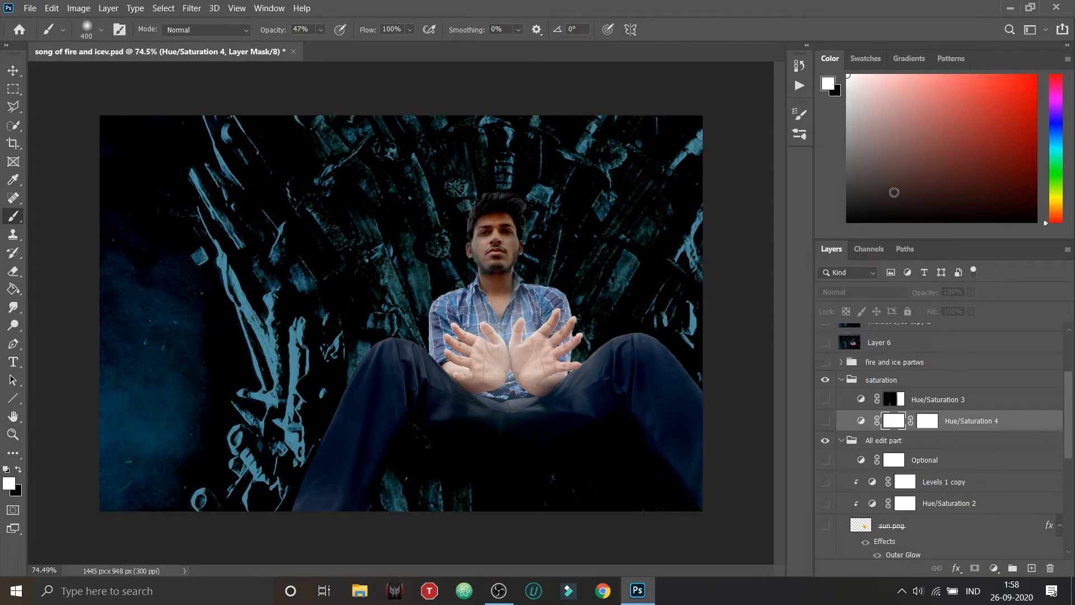
left_click(824, 421)
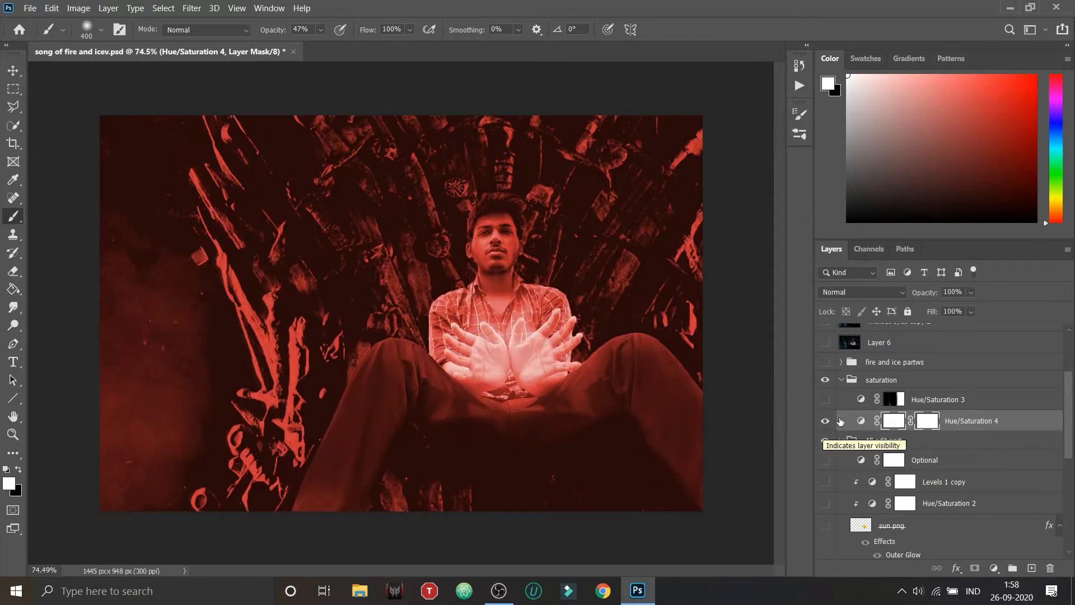
left_click(826, 400)
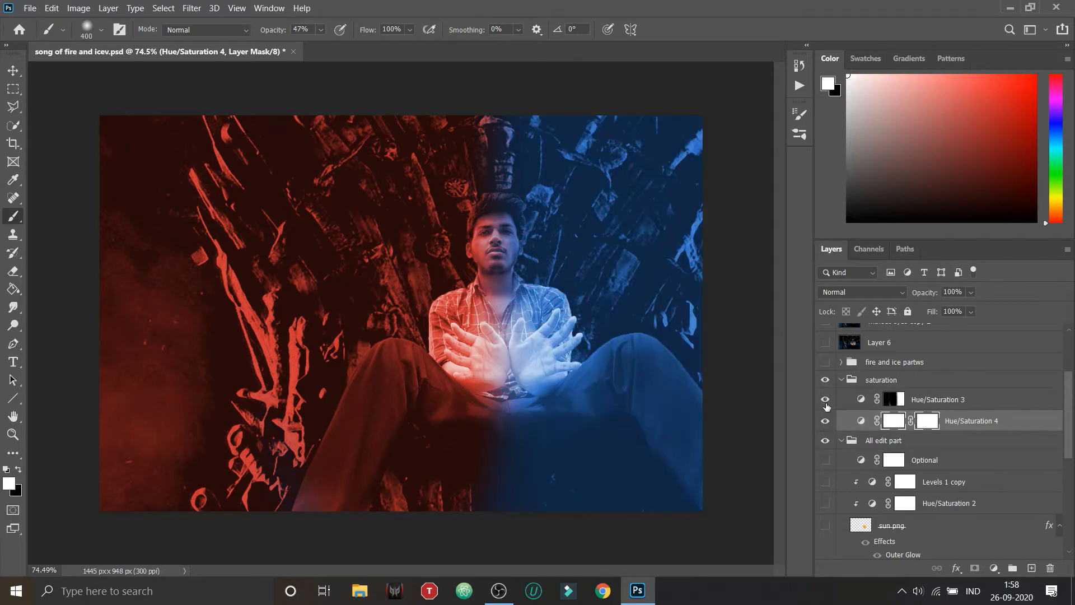
Step: Expand the fire and ice group above the saturation group and correct its name to "fire and ice parts"
scroll(855, 446, "up", 1)
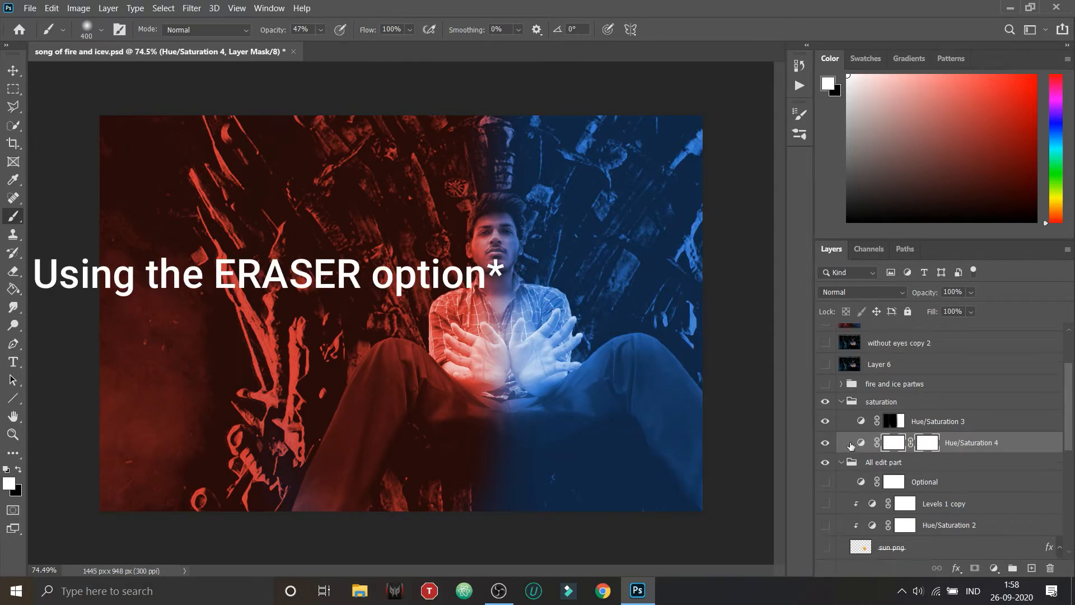
left_click(840, 385)
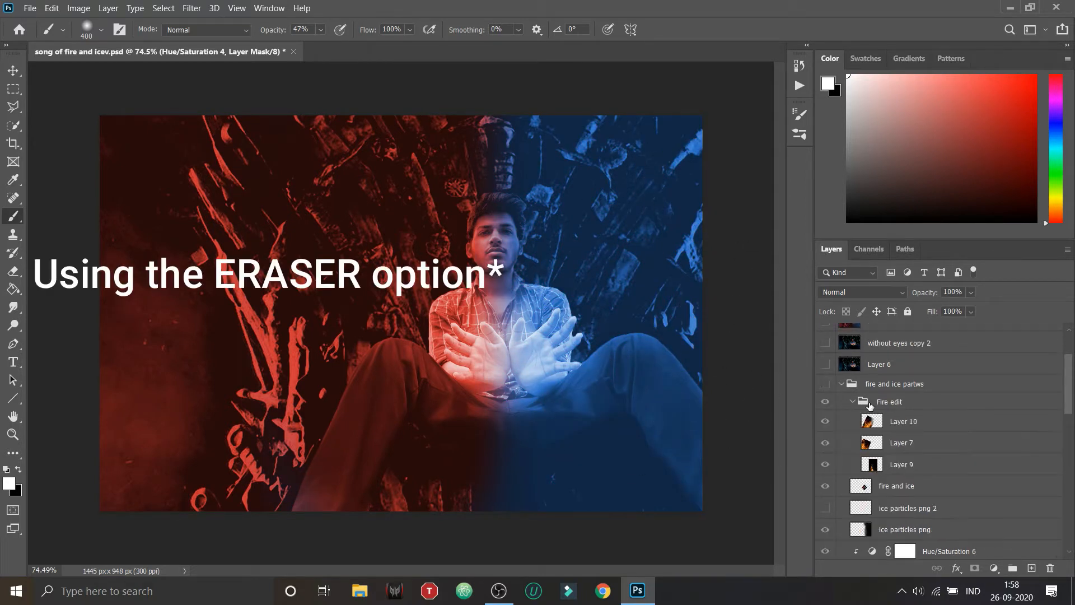
left_click(918, 385)
double_click(918, 384)
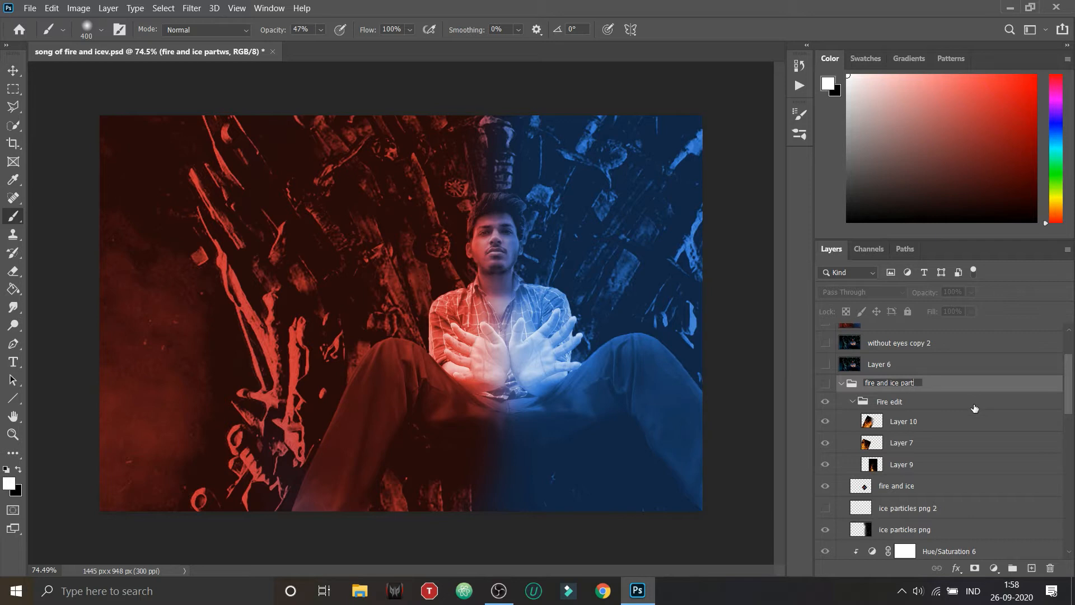
key("Return")
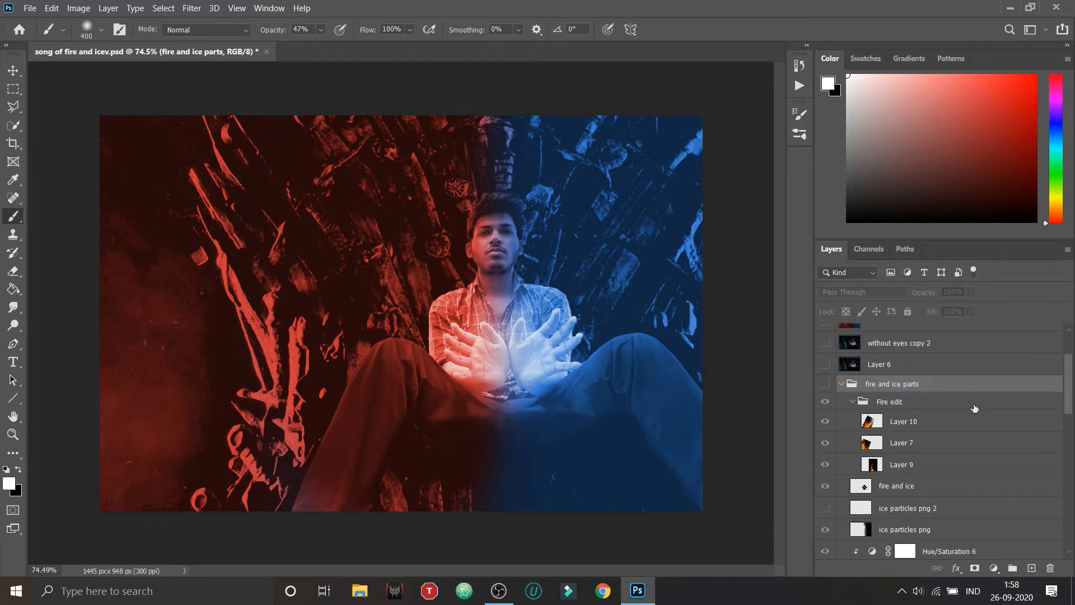
Step: Make the fire and ice parts group visible to reveal the combined fire, smoke and ice effects
scroll(853, 417, "down", 4)
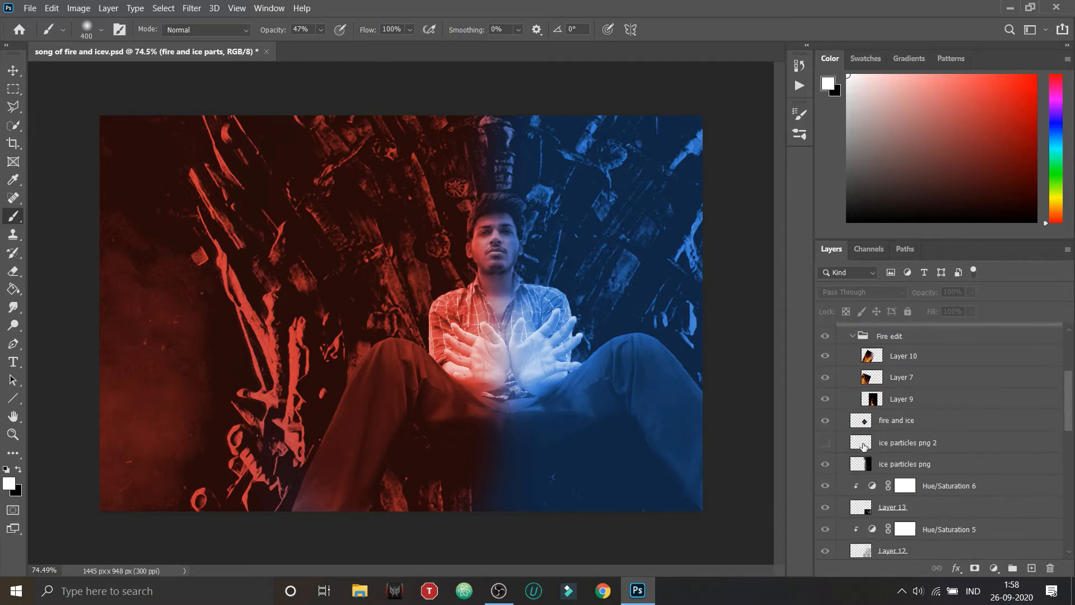
scroll(878, 462, "down", 1)
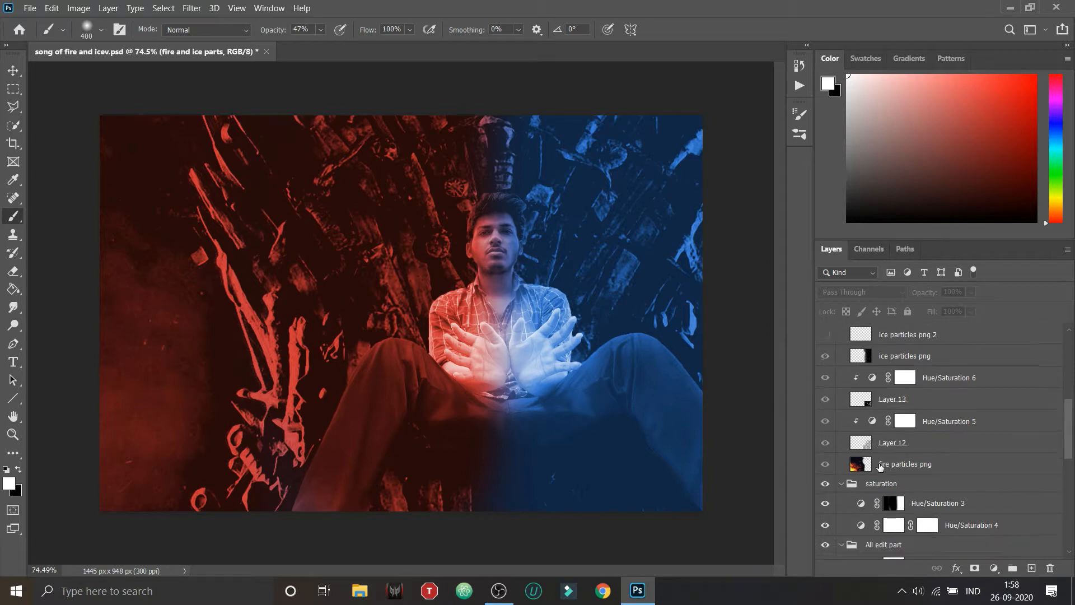
left_click(827, 464)
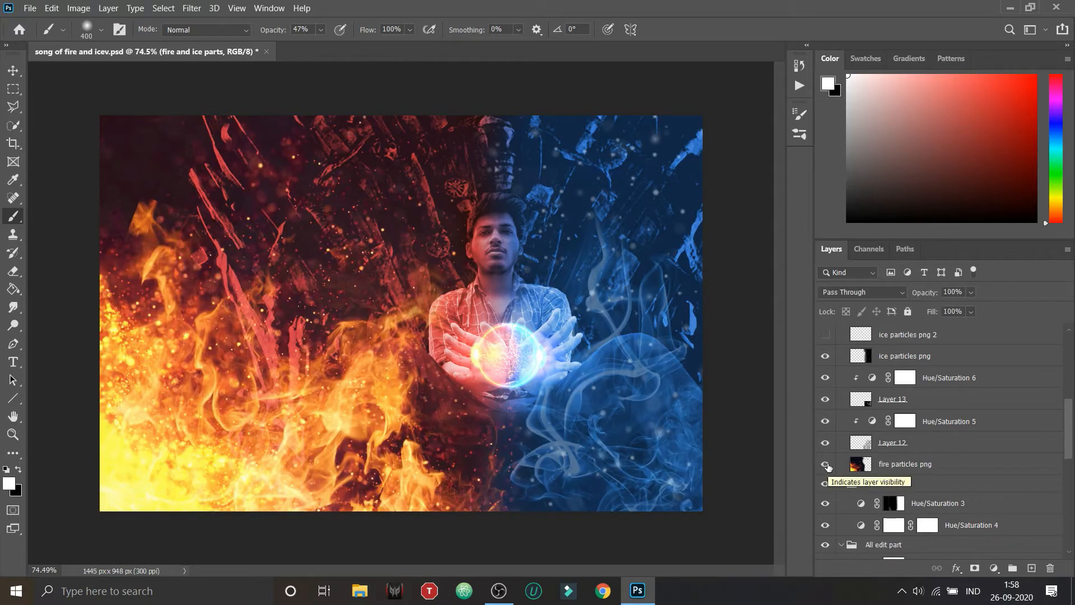
Step: Hide Layer 10, Layer 7 and Layer 9 in the Fire edit group, keeping both enclosing groups visible
scroll(828, 465, "up", 6)
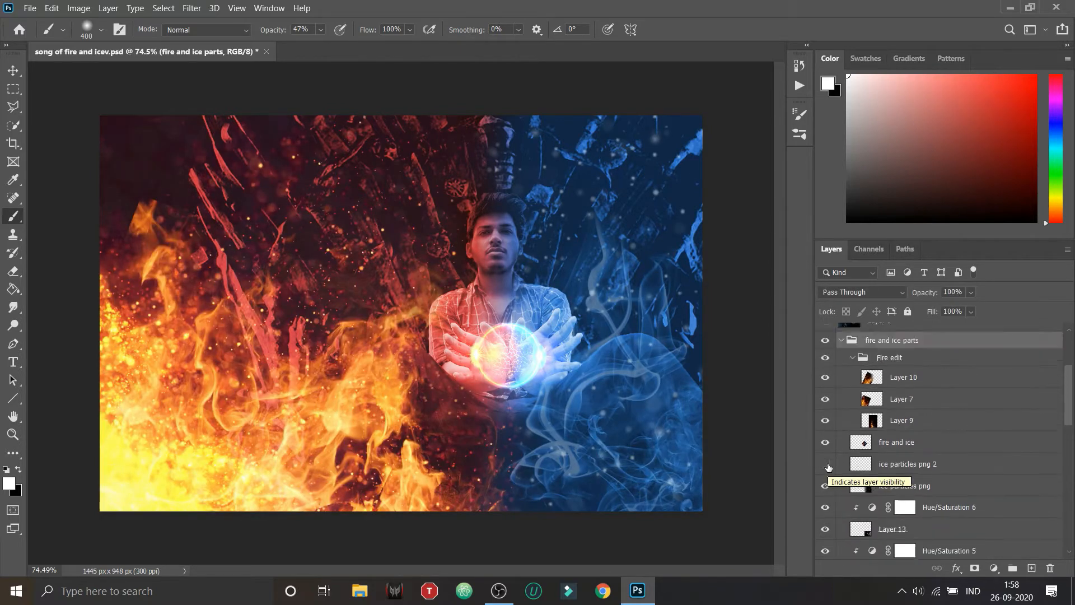
left_click(825, 340)
left_click(825, 379)
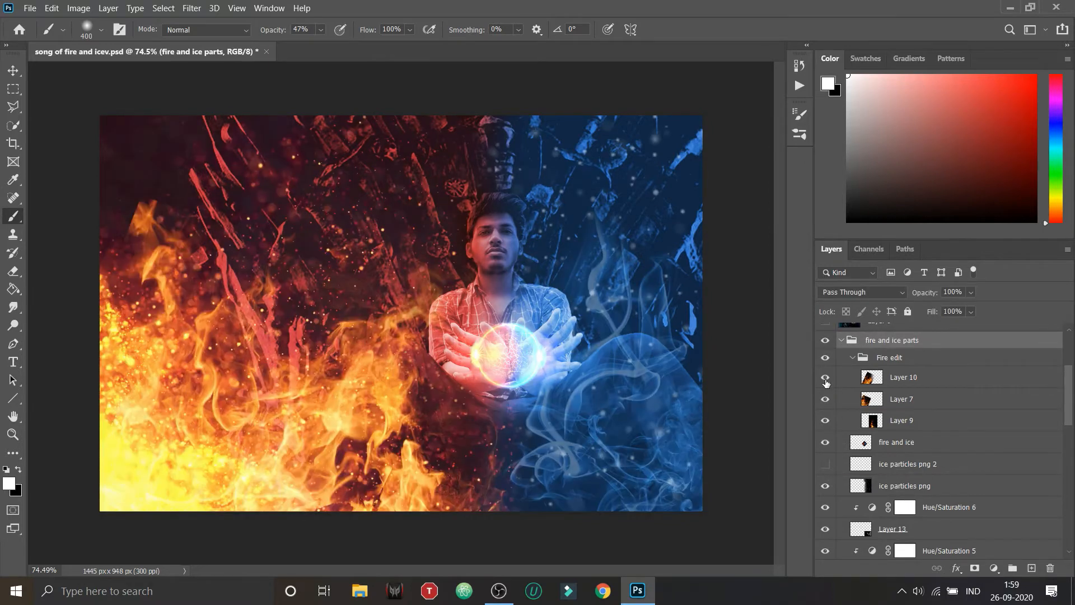
left_click(827, 357)
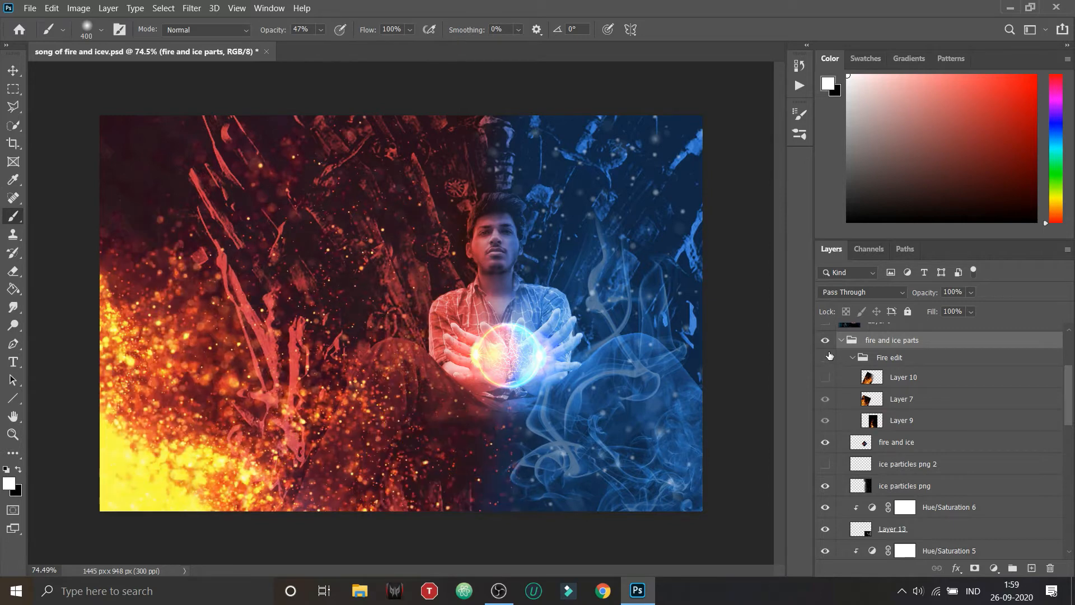
left_click(825, 341)
left_click(826, 403)
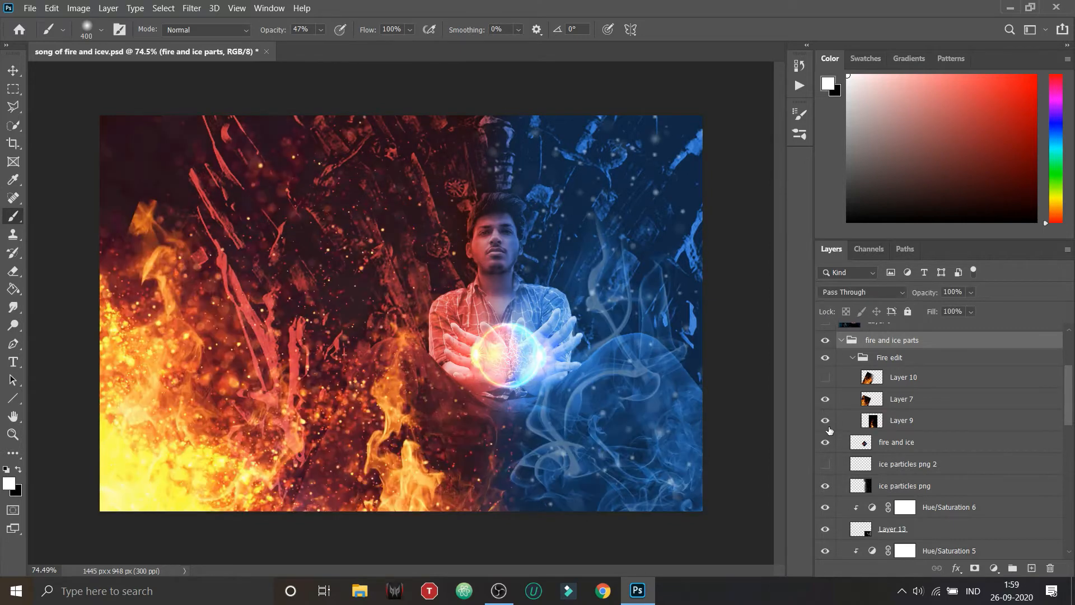
left_click(825, 421)
left_click(828, 399)
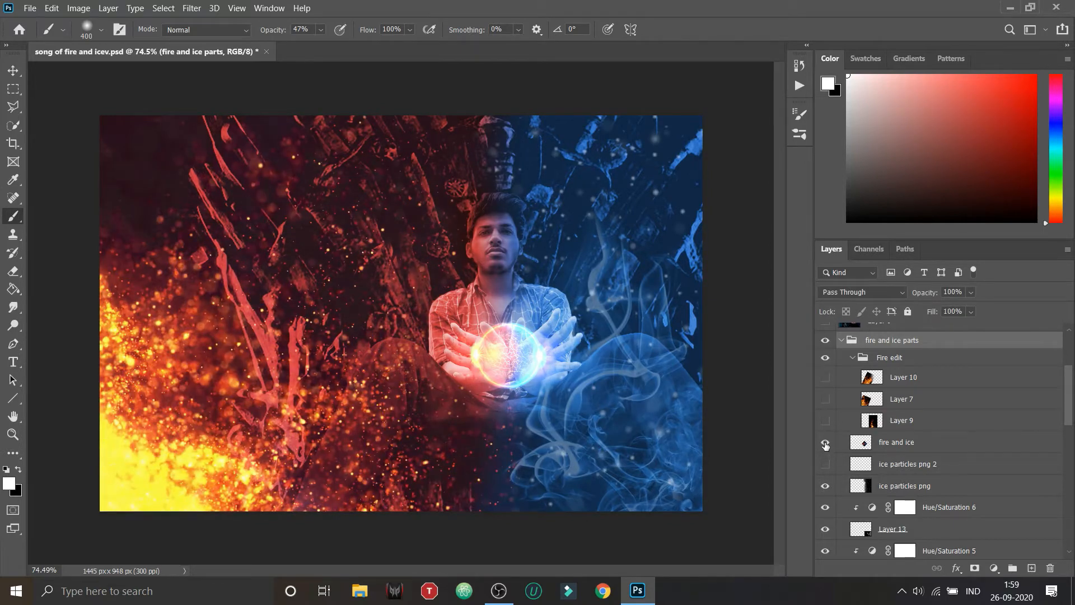
Step: Hide the fire and ice, ice particles png, Layer 13, Layer 12 and fire particles png layers, plus Hue/Saturation 6 and 5
left_click(825, 443)
scroll(826, 442, "down", 2)
left_click(825, 421)
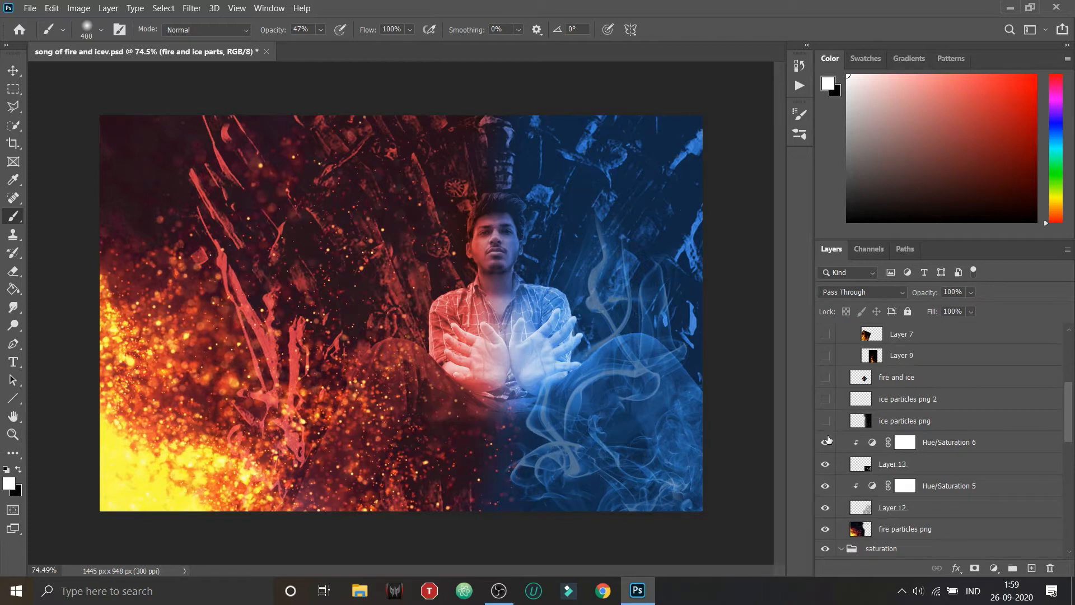
left_click(825, 442)
left_click(826, 464)
left_click(826, 485)
scroll(850, 490, "down", 2)
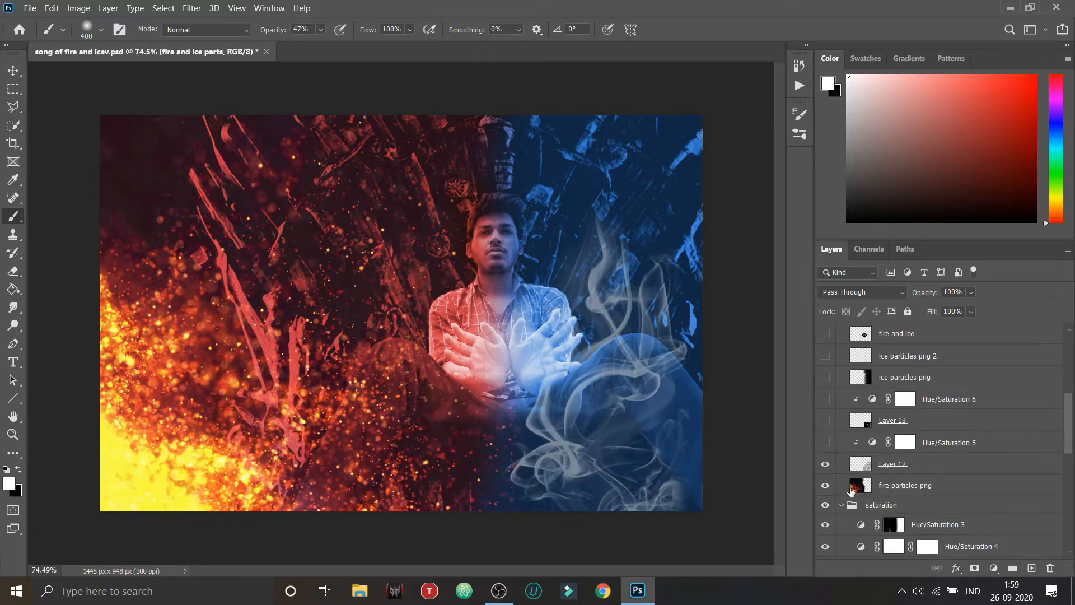
scroll(829, 505, "down", 2)
left_click(825, 441)
left_click(825, 420)
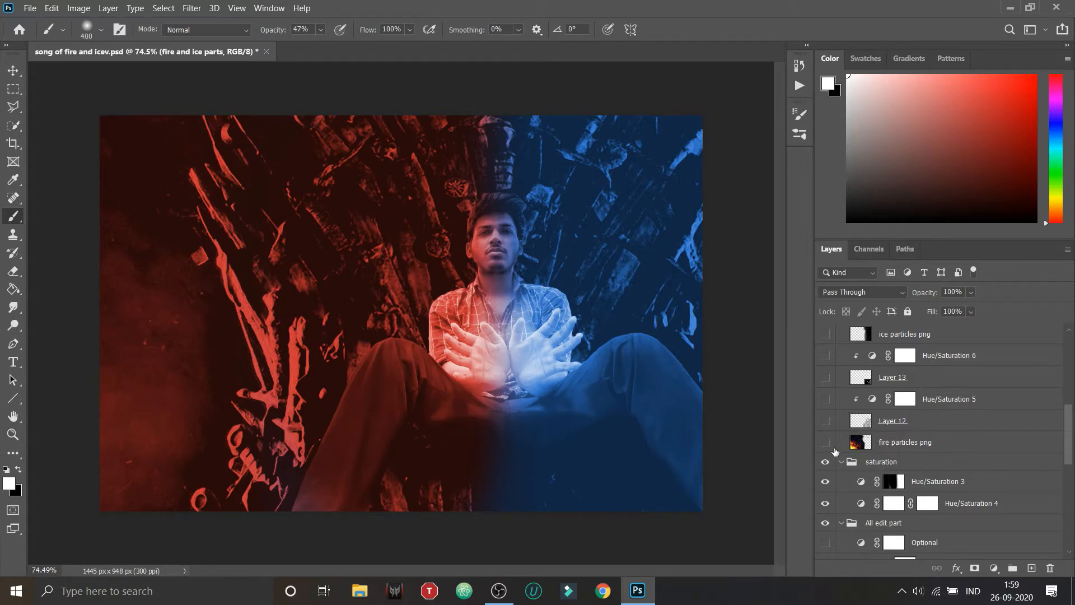
Step: Show the fire particles png layer, toggling it to compare the image with and without the fire particles
left_click(824, 443)
left_click(826, 443)
left_click(826, 443)
left_click(826, 442)
left_click(826, 442)
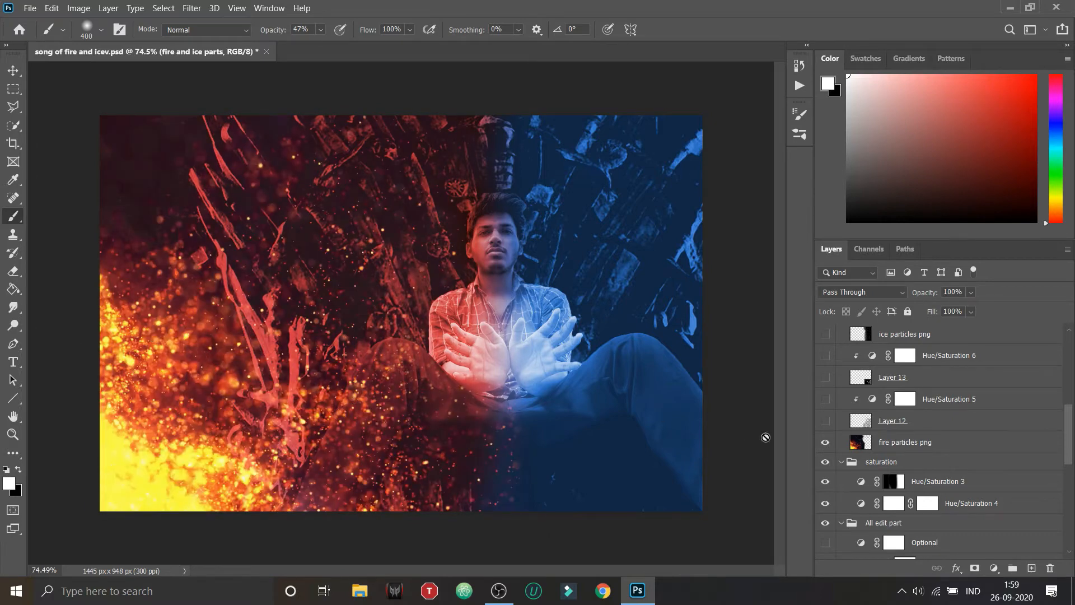
Step: Set the fire particles png layer's blend mode to Screen
left_click(865, 440)
left_click(846, 293)
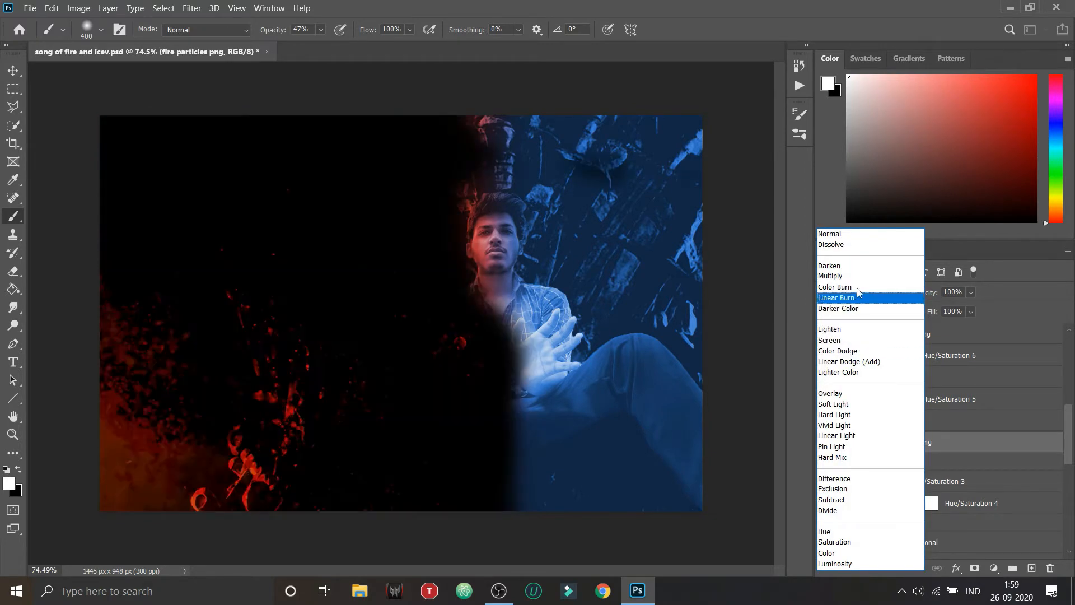
left_click(848, 340)
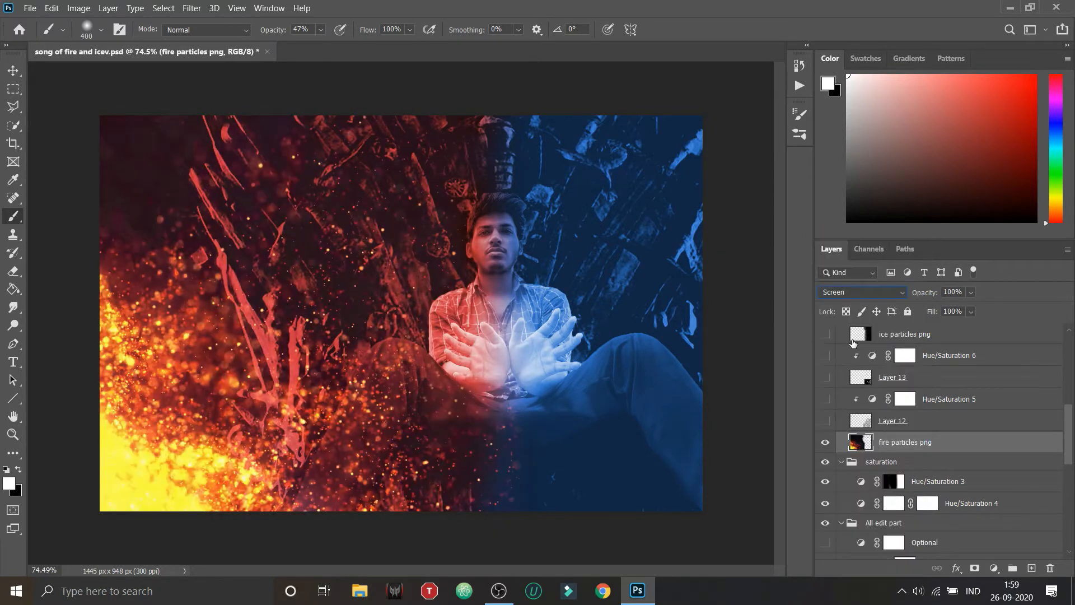
Step: Show the smoke layers Layer 12 and Layer 13 together with their clipped Hue/Saturation 5 and Hue/Saturation 6 adjustments
left_click(825, 421)
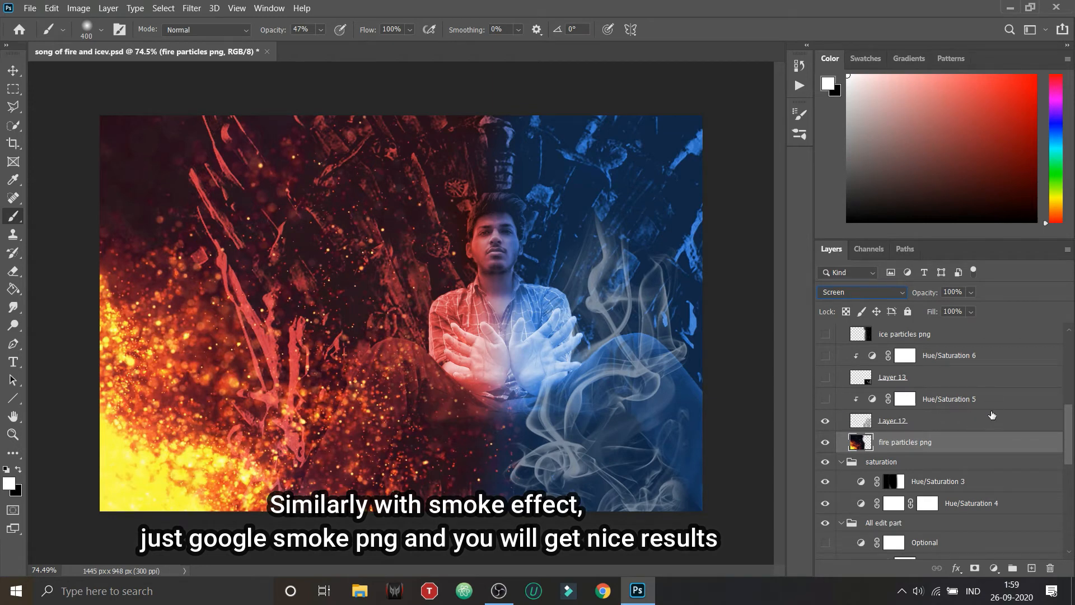
left_click(825, 399)
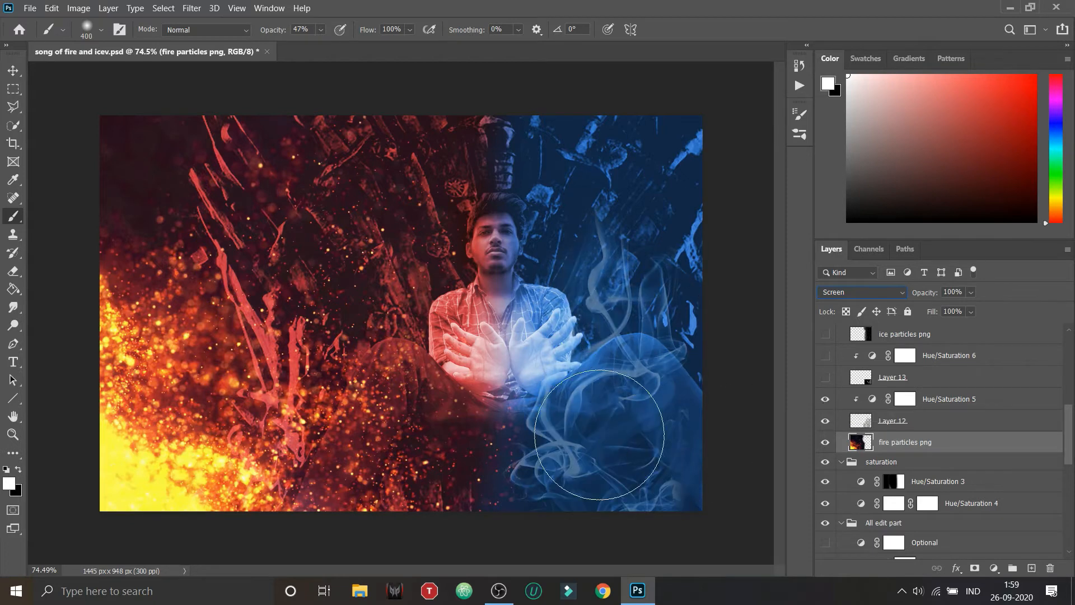
left_click(824, 378)
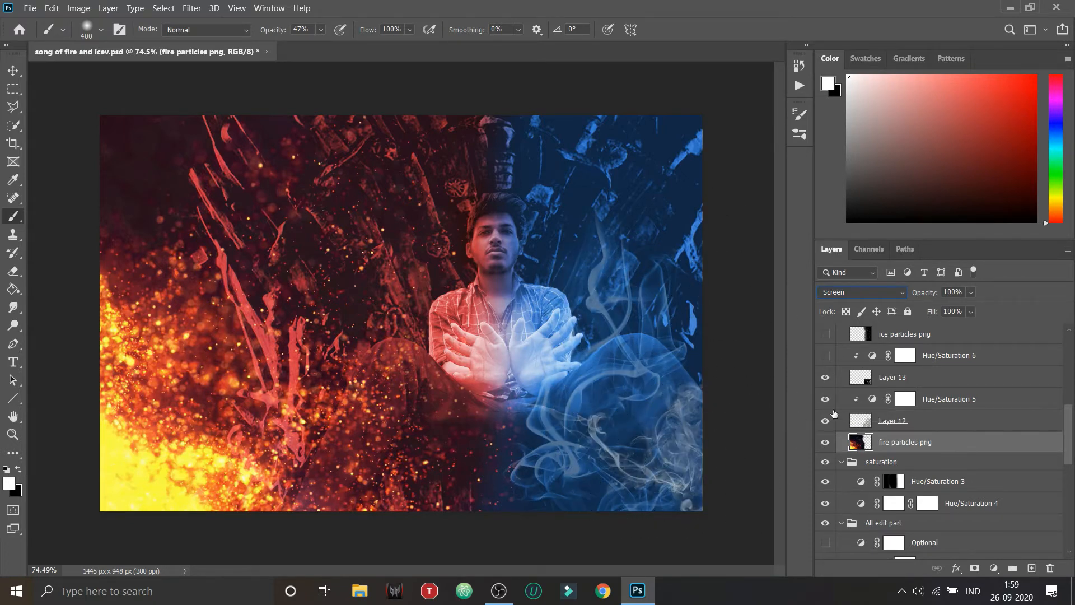
left_click(826, 356)
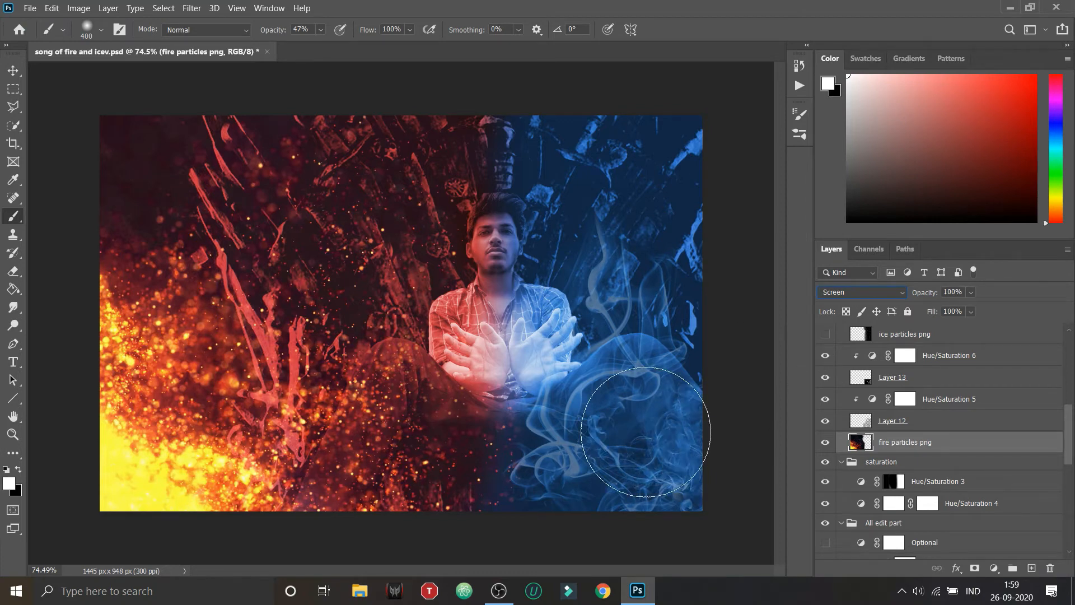
Step: Show the ice particles png and ice particles png 2 layers
scroll(851, 491, "up", 1)
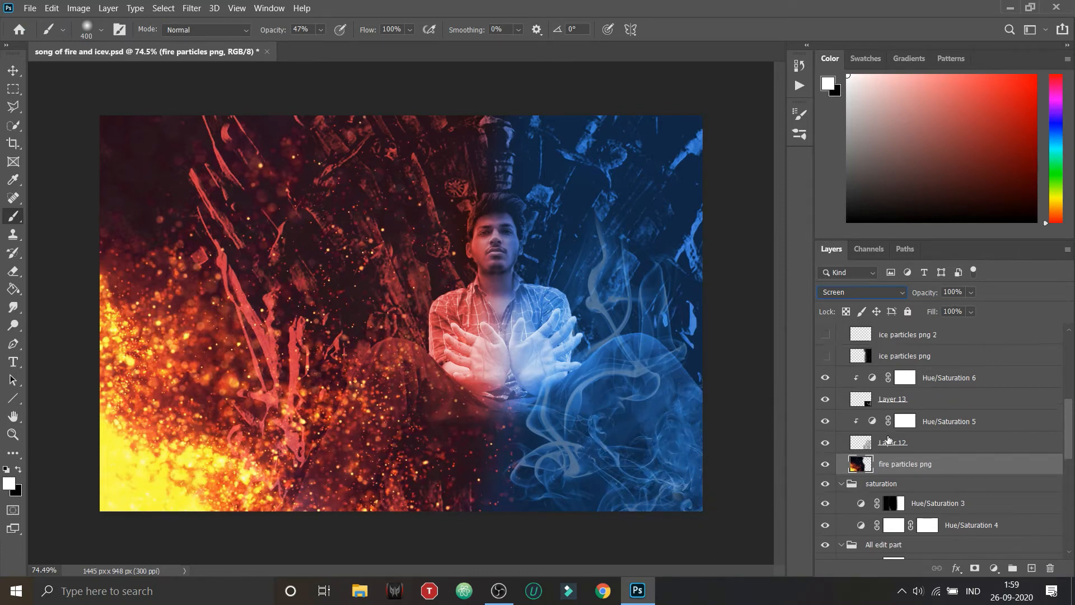
left_click(825, 356)
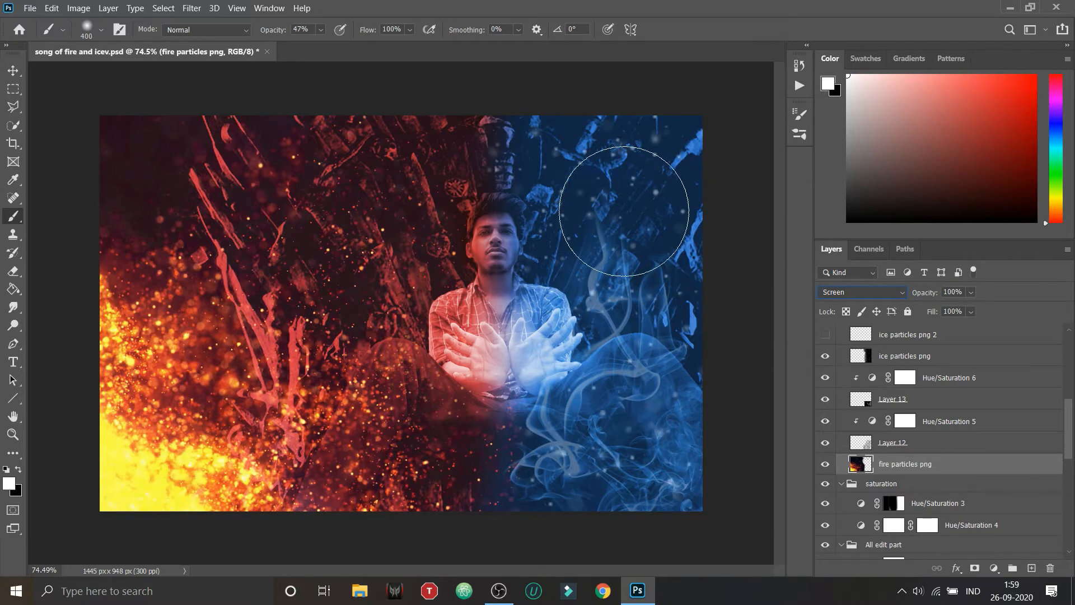
scroll(824, 361, "up", 1)
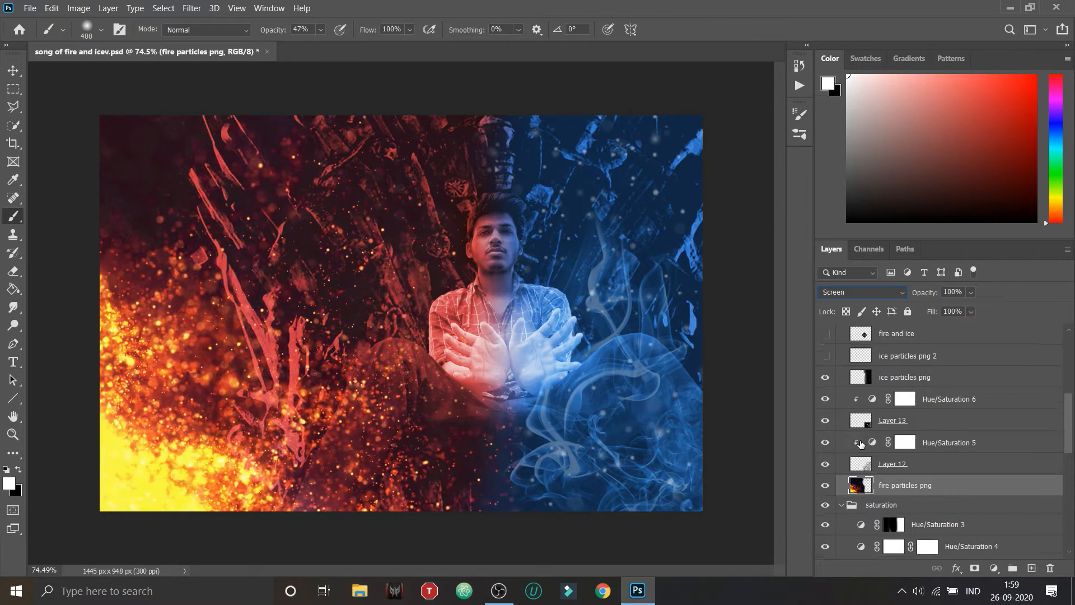
left_click(824, 360)
Step: Show the fire and ice layer with the glowing orb between the hands, toggling it to compare its effect
scroll(837, 402, "up", 1)
scroll(846, 414, "up", 2)
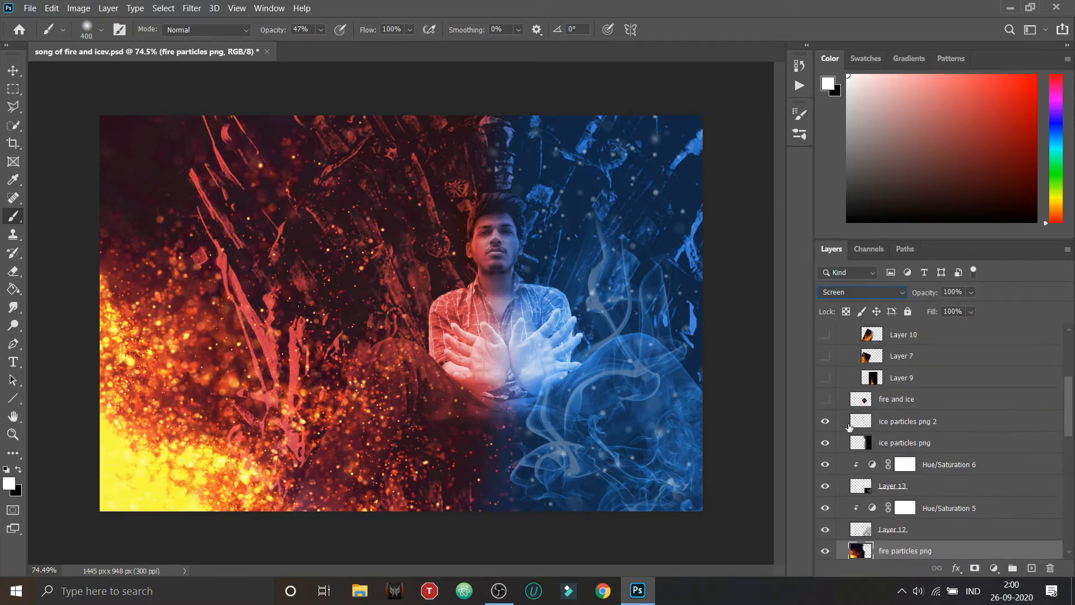
left_click(825, 399)
left_click(825, 399)
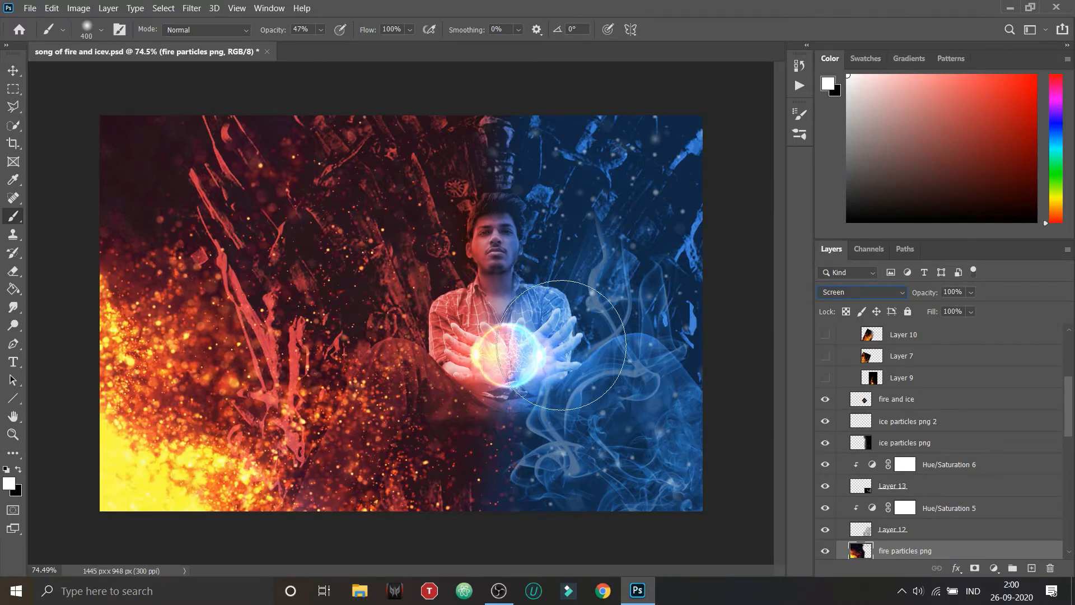
left_click(825, 399)
left_click(825, 400)
Step: Show the flame layers Layer 9, Layer 7 and Layer 10 in the Fire edit group
scroll(868, 447, "up", 1)
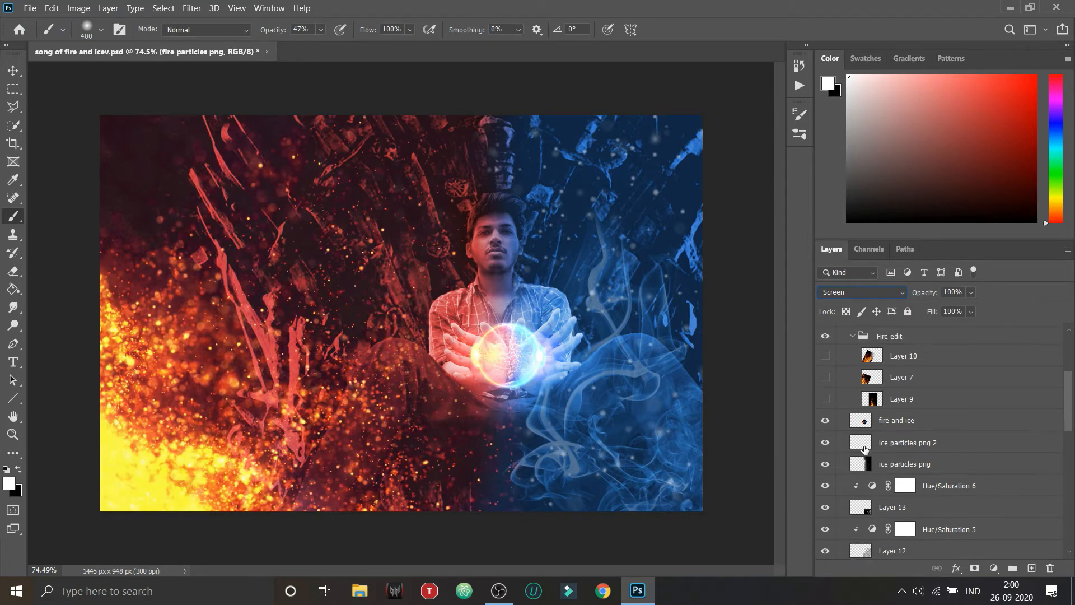
left_click(825, 399)
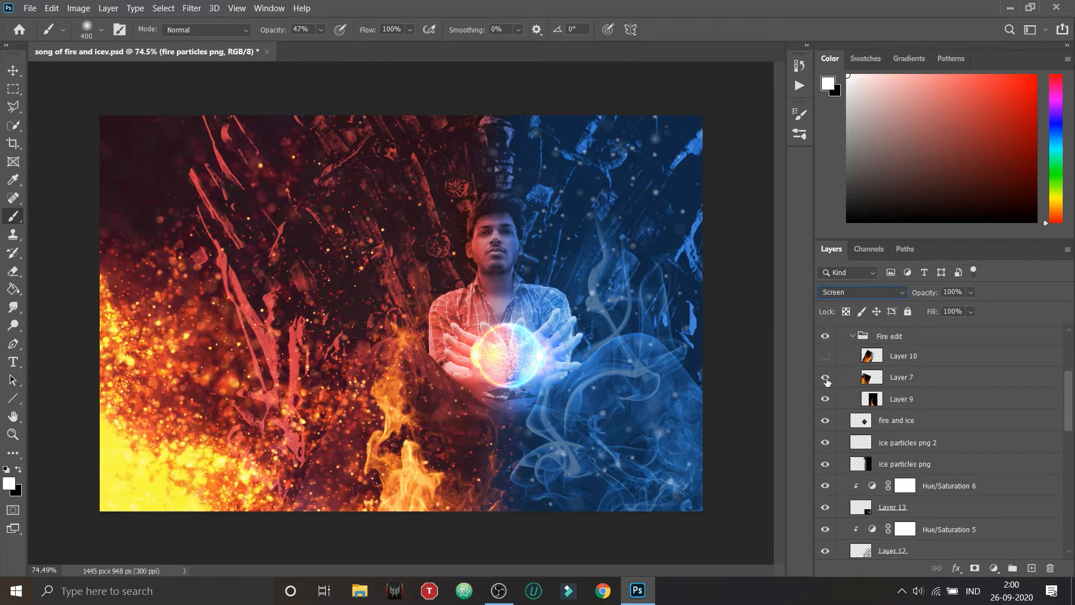
left_click(825, 356)
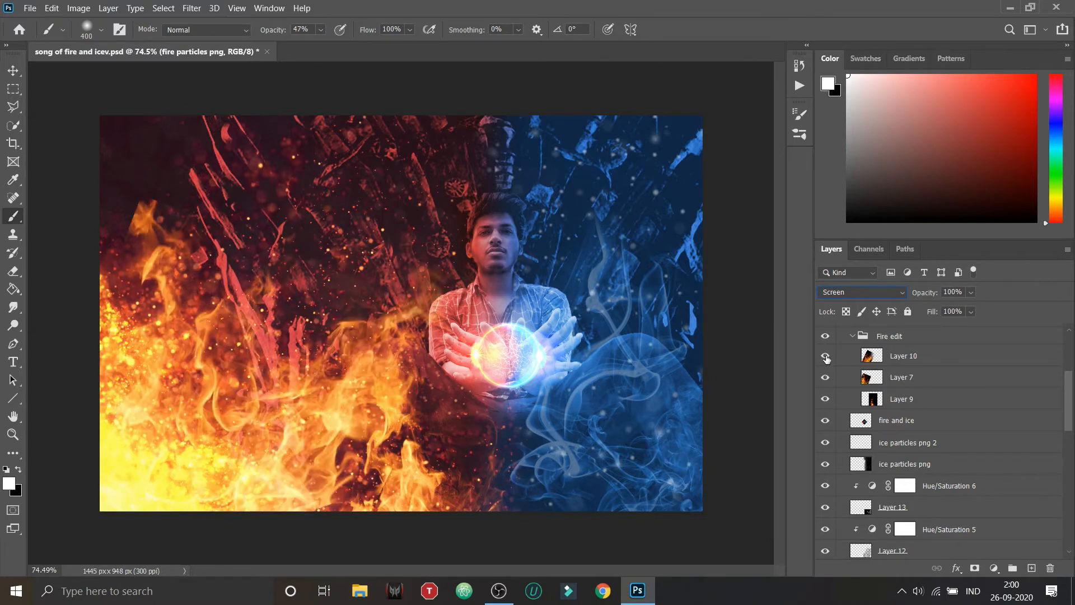
Step: Collapse the fire and ice parts group
scroll(878, 390, "up", 3)
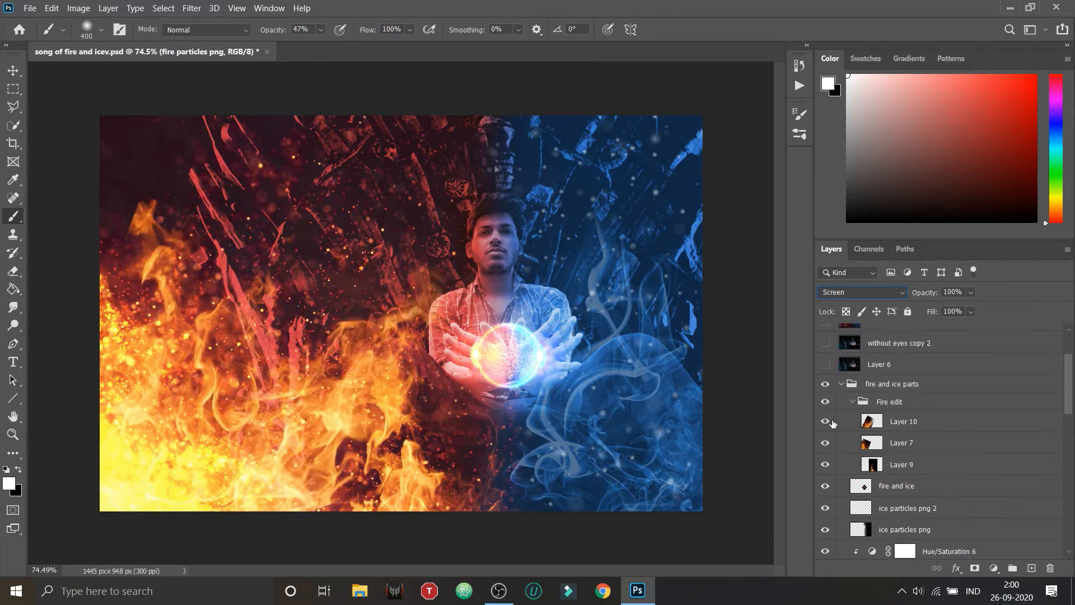
scroll(851, 400, "up", 2)
left_click(841, 429)
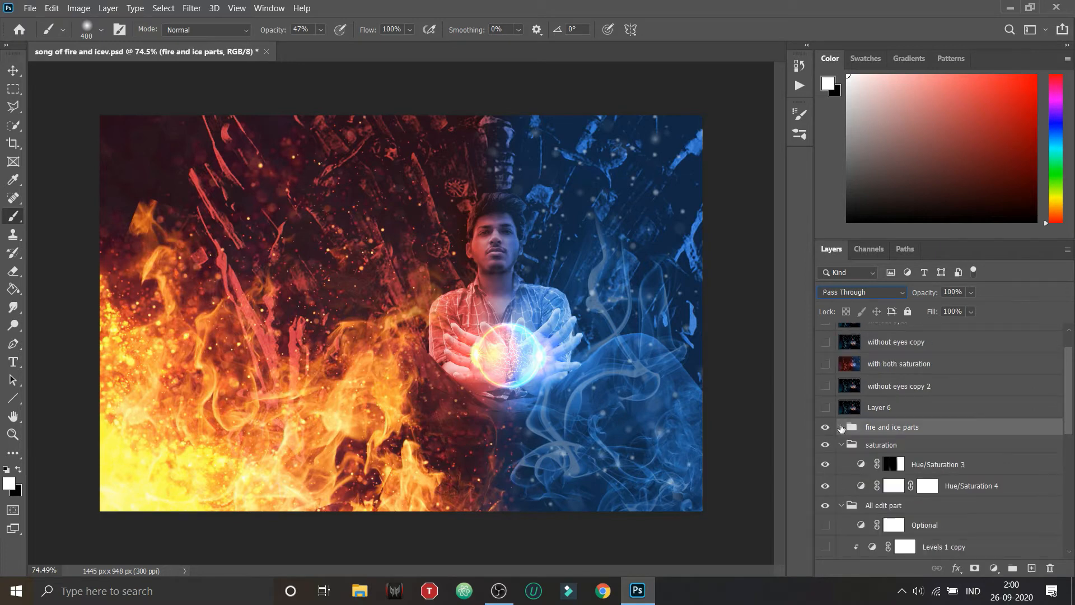
scroll(889, 462, "up", 2)
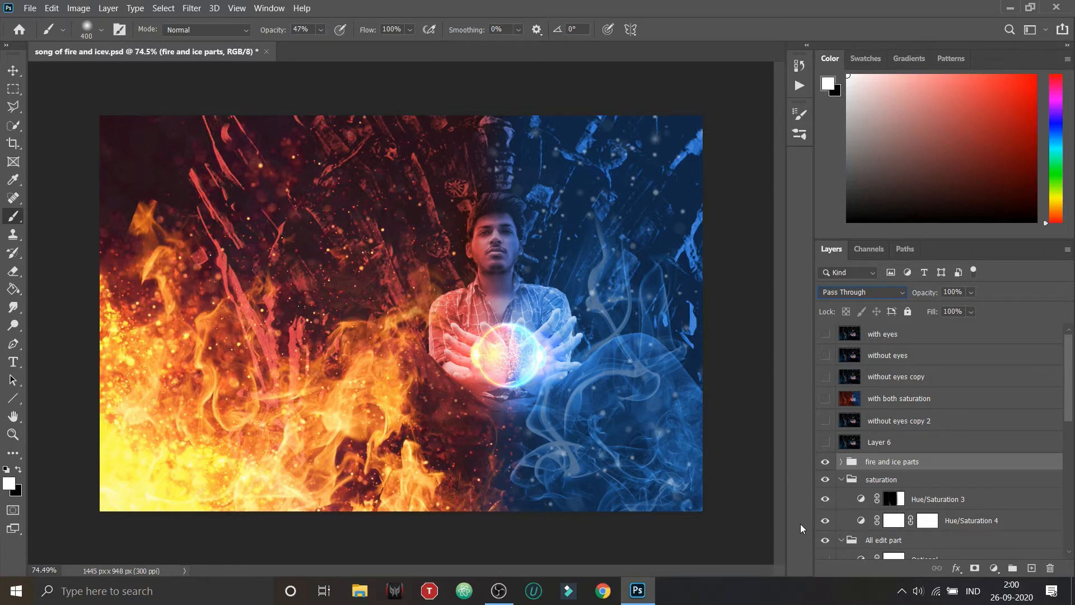
Step: Preview the with both saturation, with eyes and without eyes layers, hide them again, and expand the fire and ice parts group
left_click(826, 398)
left_click(825, 398)
left_click(825, 334)
left_click(825, 334)
left_click(825, 355)
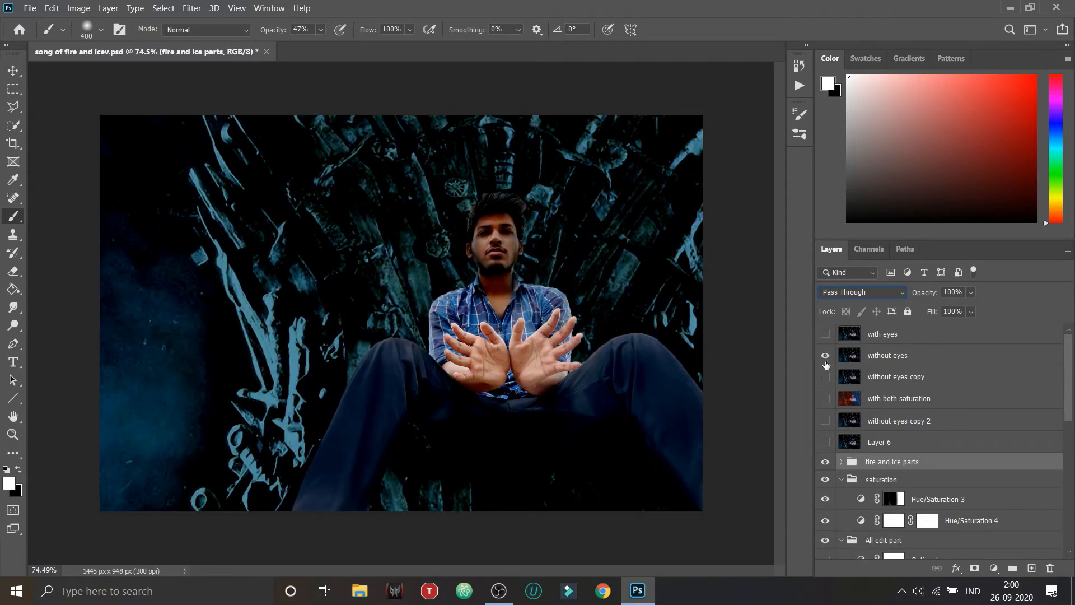
left_click(826, 356)
left_click(825, 397)
scroll(861, 427, "down", 3)
scroll(857, 425, "up", 1)
left_click(826, 356)
scroll(840, 436, "up", 2)
left_click(841, 462)
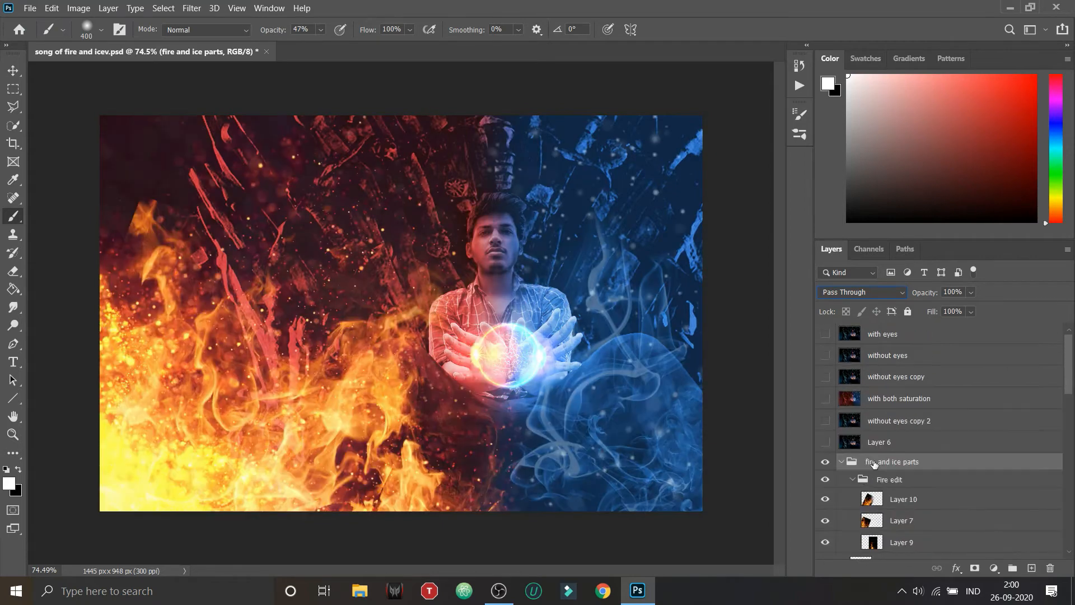
Step: Collapse the fire and ice parts group and delete the hidden Layer 6
left_click(825, 442)
left_click(825, 442)
left_click(841, 462)
left_click(841, 480)
left_click(842, 480)
left_click(896, 521)
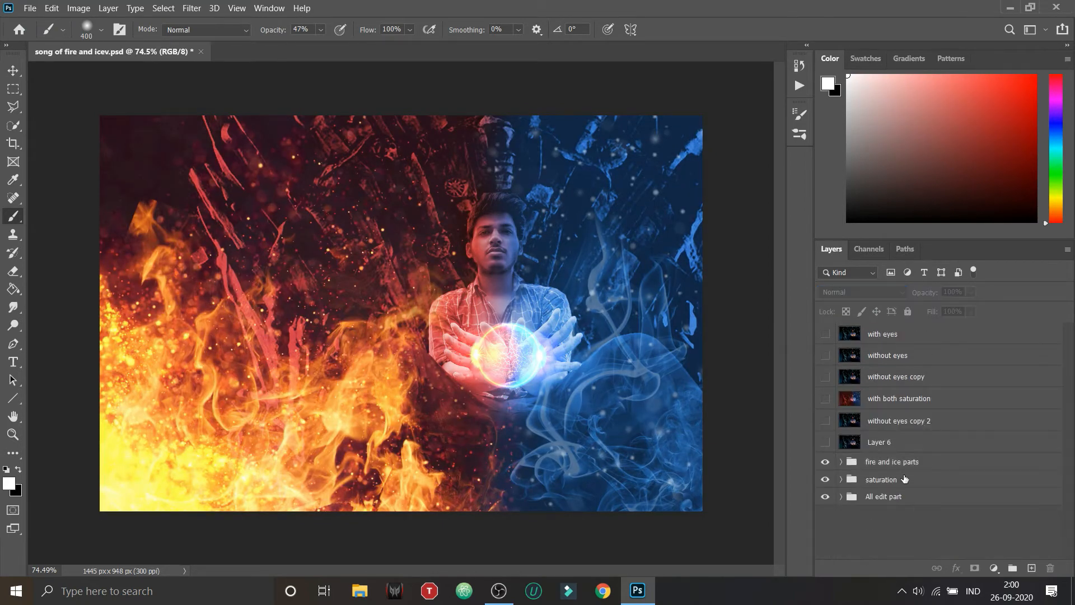
right_click(895, 442)
left_click(804, 78)
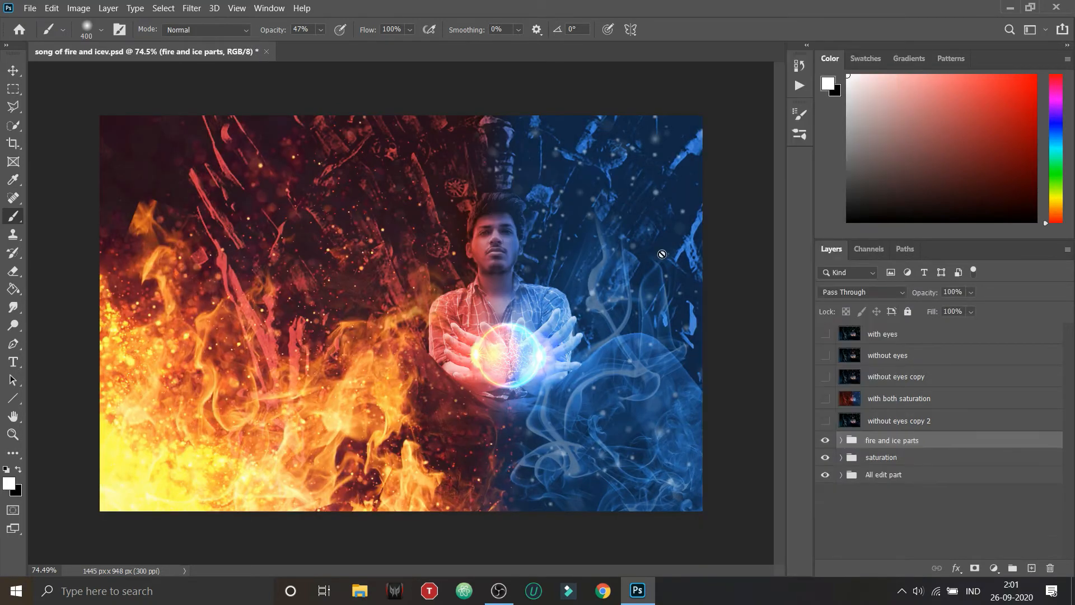
Step: Toggle the without eyes, without eyes copy, without eyes copy 2 and with both saturation layers to compare them for duplicates
left_click(825, 420)
left_click(825, 420)
mouse_move(896, 419)
left_mouse_down()
mouse_move(916, 416)
mouse_move(906, 418)
left_mouse_up()
right_click(897, 419)
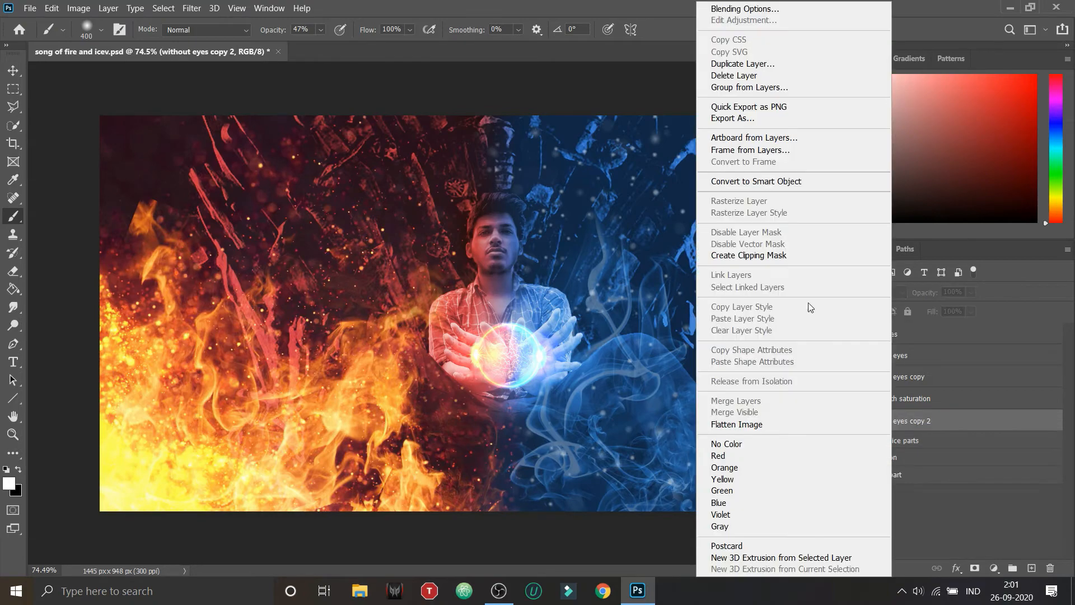
left_click(924, 358)
left_click(825, 356)
left_click(825, 397)
left_click(827, 357)
left_click(827, 358)
left_click(826, 398)
left_click(827, 378)
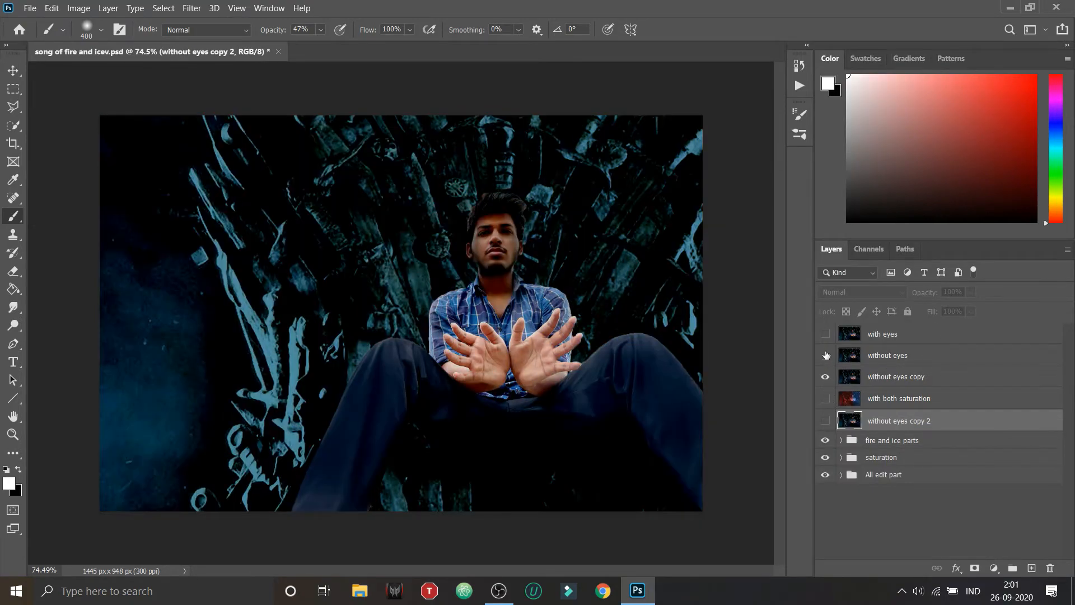
left_click(826, 356)
left_click(826, 376)
left_click(825, 421)
left_click(827, 357)
left_click(827, 357)
Step: Delete the without eyes copy and without eyes copy 2 layers together
left_click(898, 377, "ctrl")
right_click(905, 377)
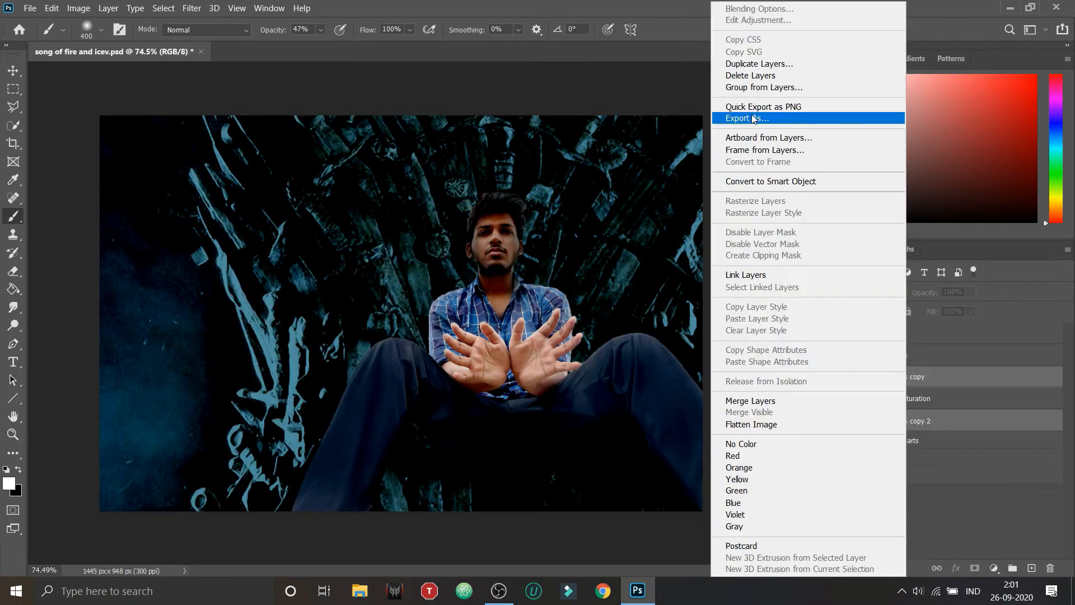
left_click(754, 75)
left_click(501, 229)
Step: Move the fire and ice parts, saturation and All edit part groups above the with eyes layer
left_click(874, 378, "ctrl")
left_click(894, 398)
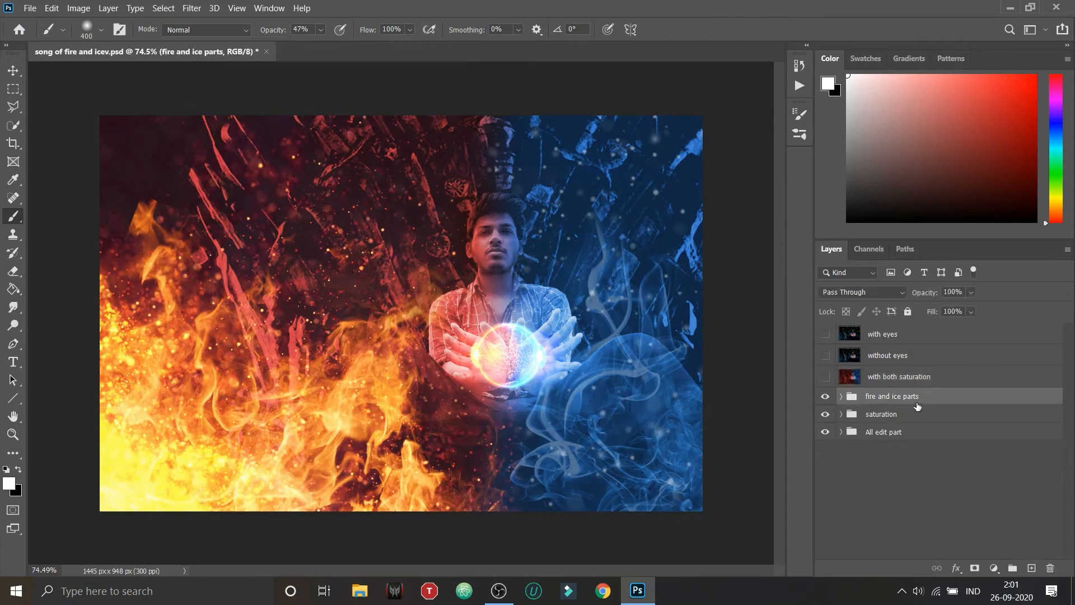
left_click(915, 414, "ctrl")
left_click(911, 430, "ctrl")
left_click_drag(893, 397, 898, 327)
left_click(918, 467)
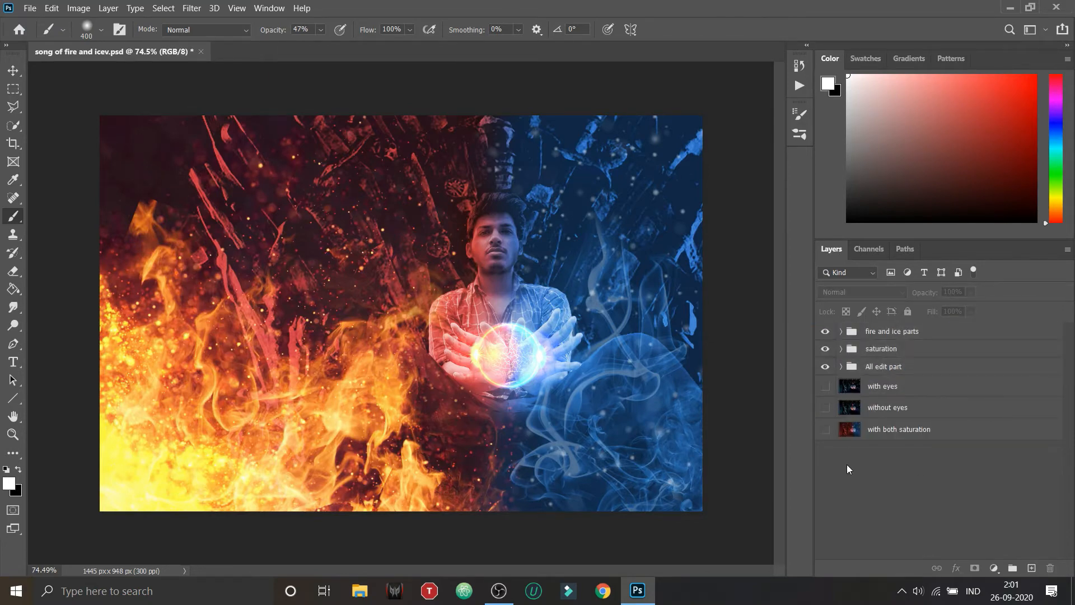
Step: Stamp all visible layers into a top layer named "Final edit without cam filter" and hide the three groups below it
key("ctrl+shift+alt+e")
double_click(882, 335)
type("F")
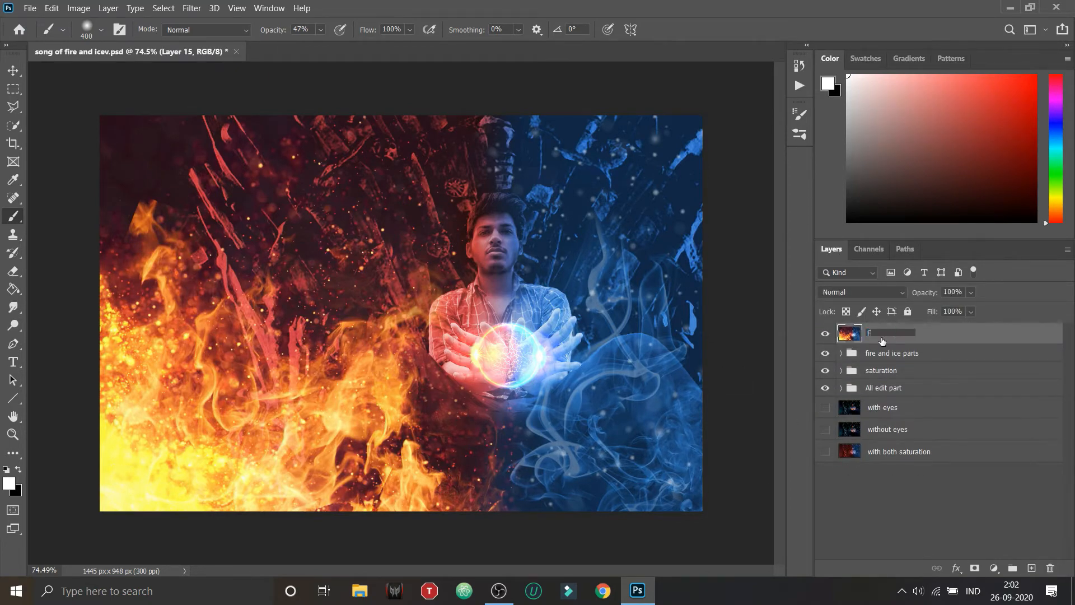
type("inal Edit")
key("Return")
double_click(892, 335)
type("Final edit without cam filter")
key("Return")
left_click_drag(826, 354, 829, 390)
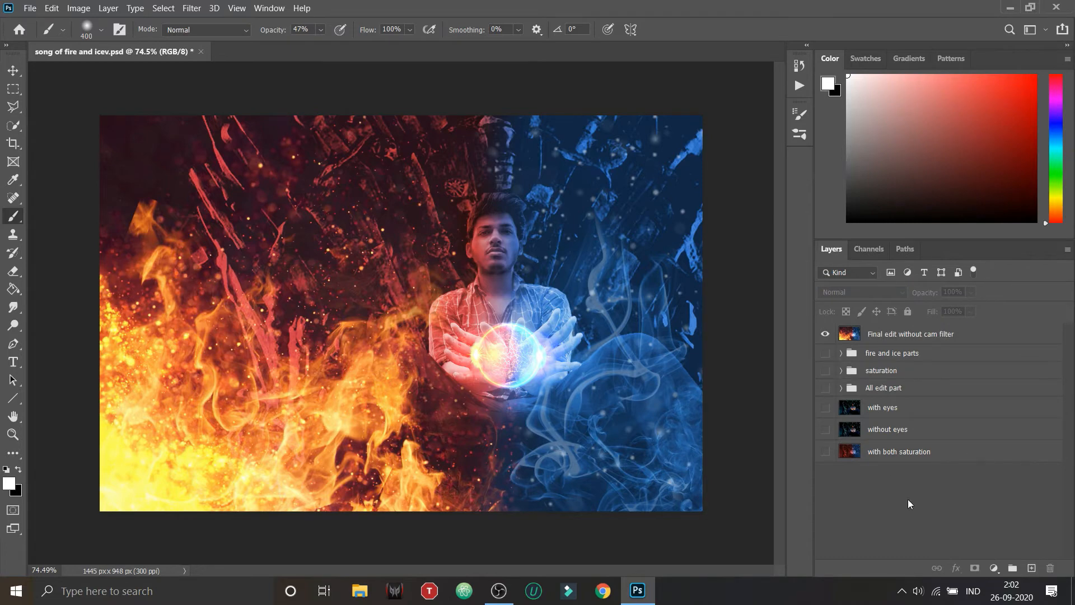
left_click(190, 5)
left_click(190, 5)
left_click(907, 334)
left_click(191, 8)
left_click(307, 87)
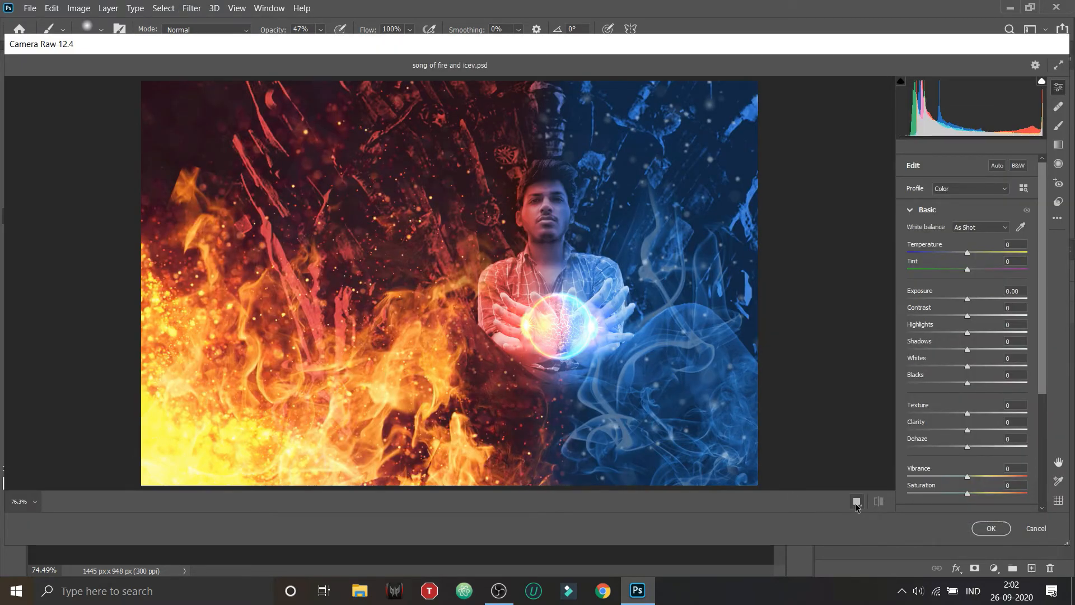
left_click(856, 505)
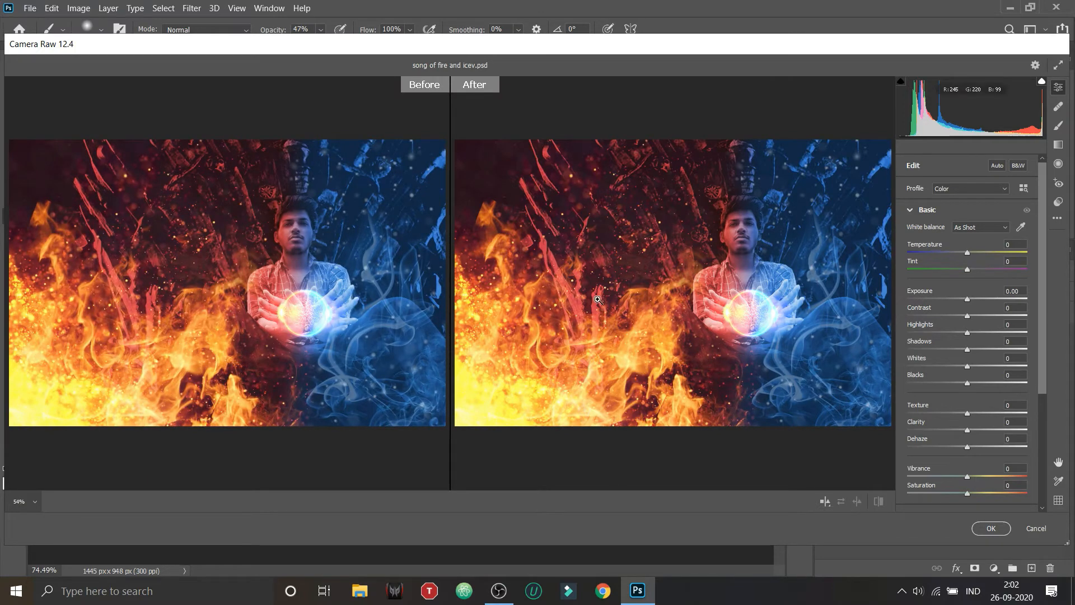
scroll(989, 447, "down", 5)
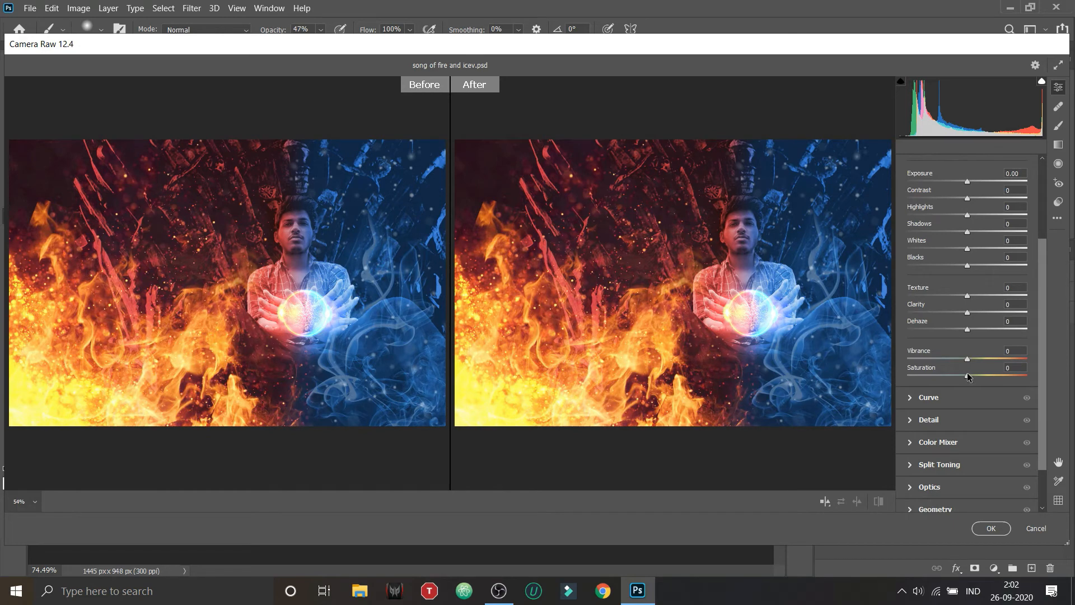
left_click_drag(969, 377, 1044, 368)
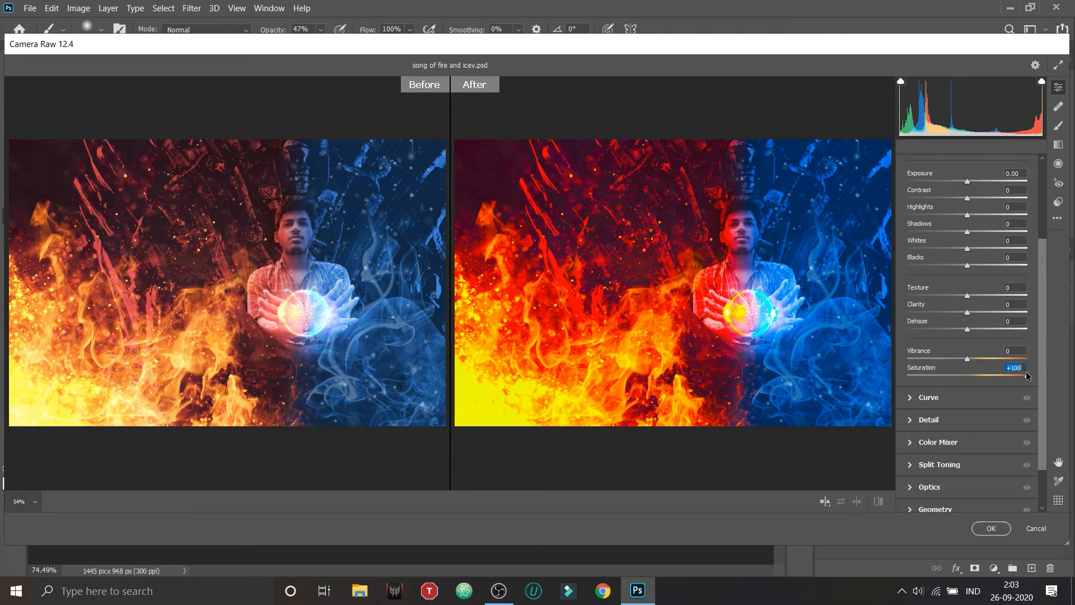
left_click_drag(1028, 377, 866, 422)
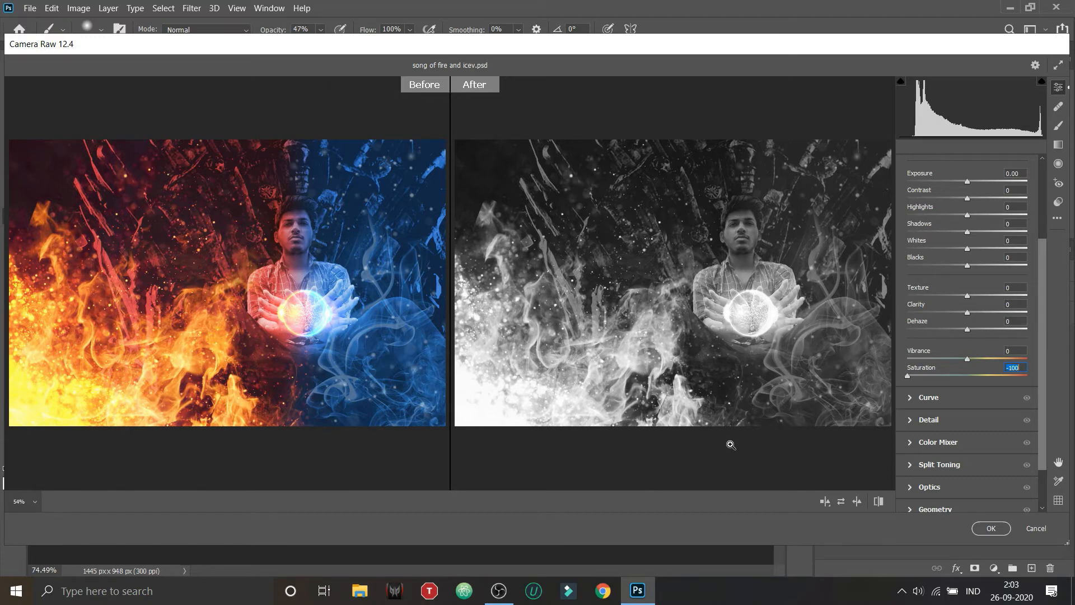
left_click(1040, 529)
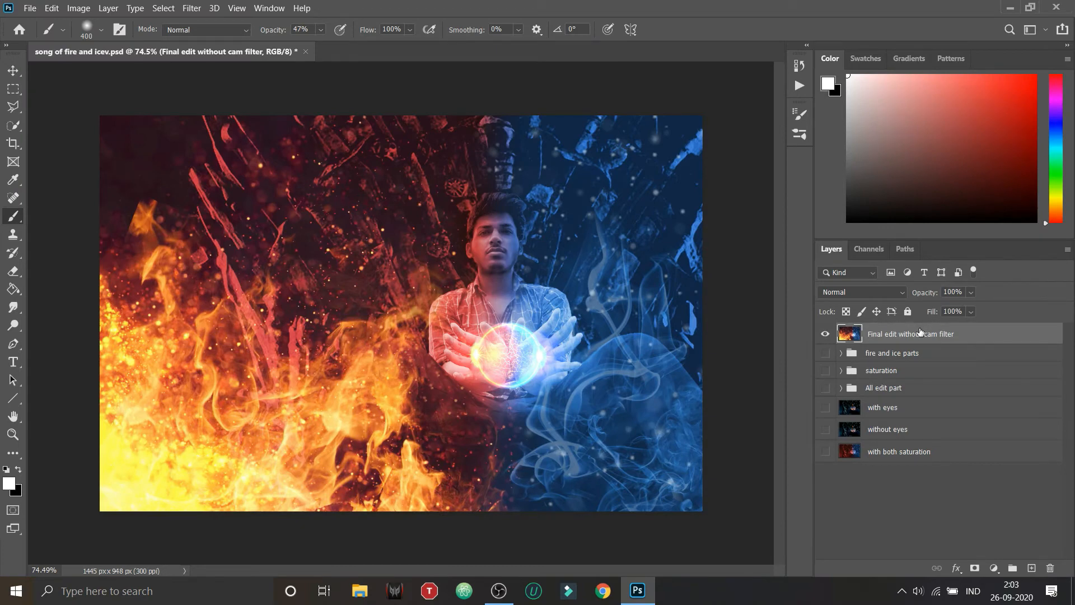
Step: Duplicate the Final edit without cam filter layer as "Final edit with filter" and hide the original
key("ctrl+j")
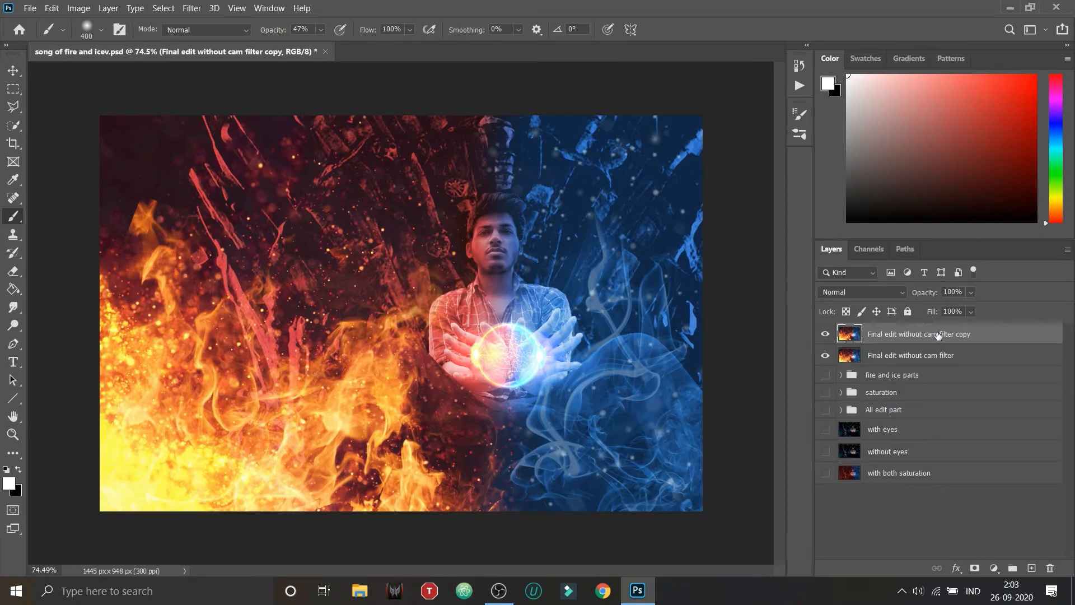
double_click(939, 333)
left_click(973, 333)
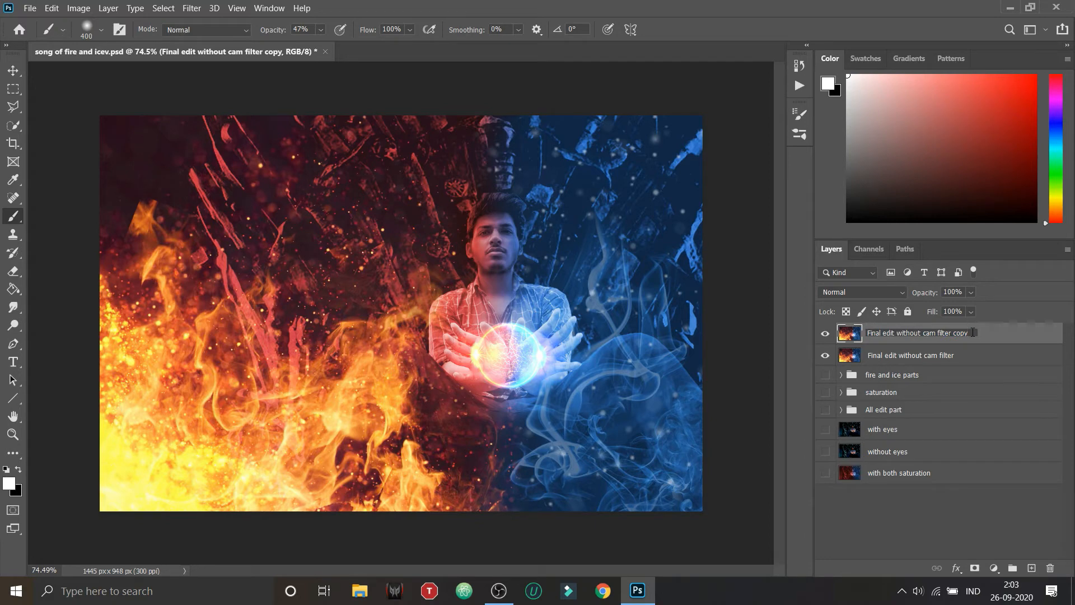
key("BackSpace")
key("BackSpace")
key("BackSpace")
key("BackSpace")
key("BackSpace")
key("BackSpace")
key("BackSpace")
key("BackSpace")
key("BackSpace")
key("BackSpace")
key("BackSpace")
key("BackSpace")
key("BackSpace")
key("BackSpace")
key("BackSpace")
key("BackSpace")
key("BackSpace")
key("BackSpace")
key("BackSpace")
type("h filter")
key("Return")
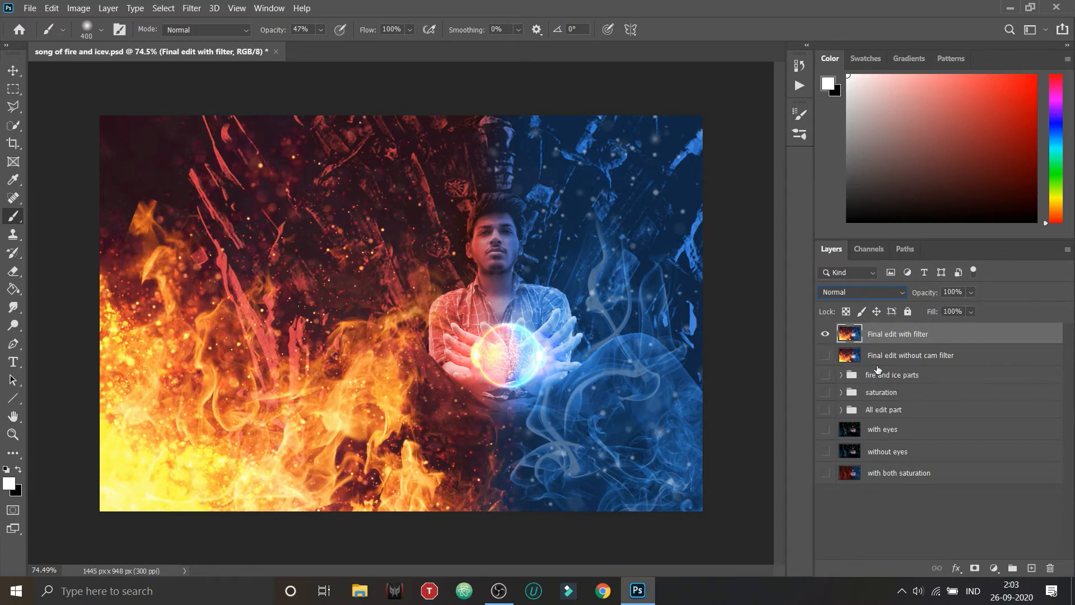
Step: Open the Camera Raw filter on the Final edit with filter layer in a side-by-side before/after view
left_click(191, 8)
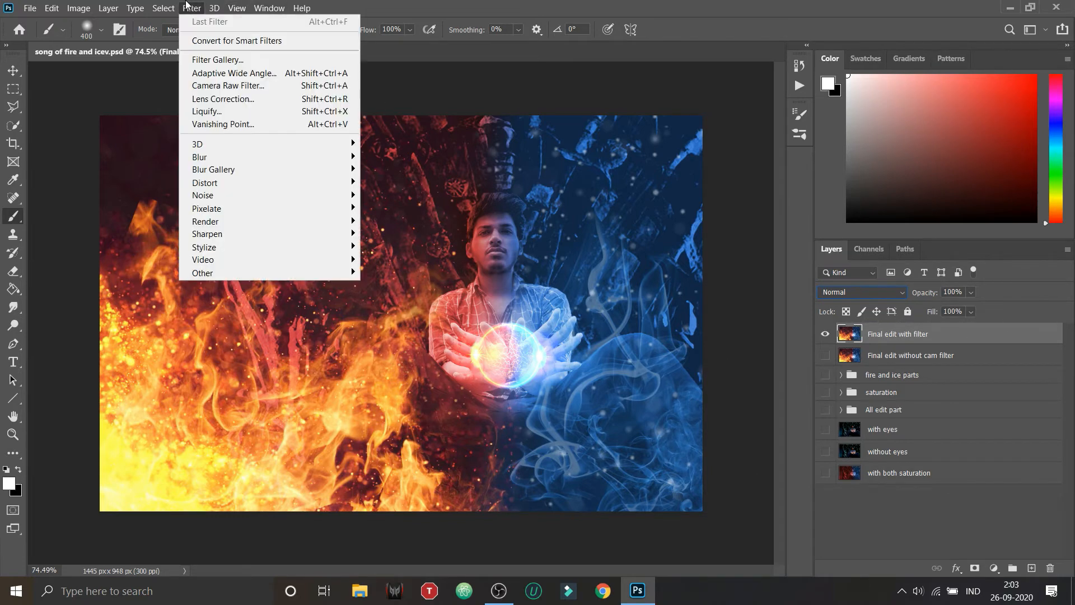
left_click(297, 92)
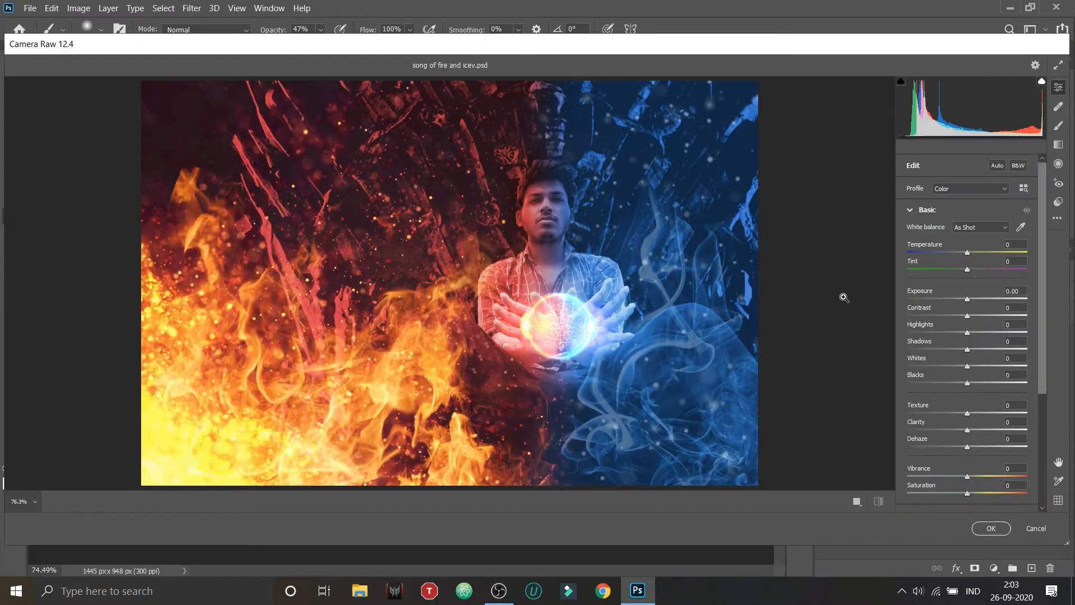
left_click(856, 501)
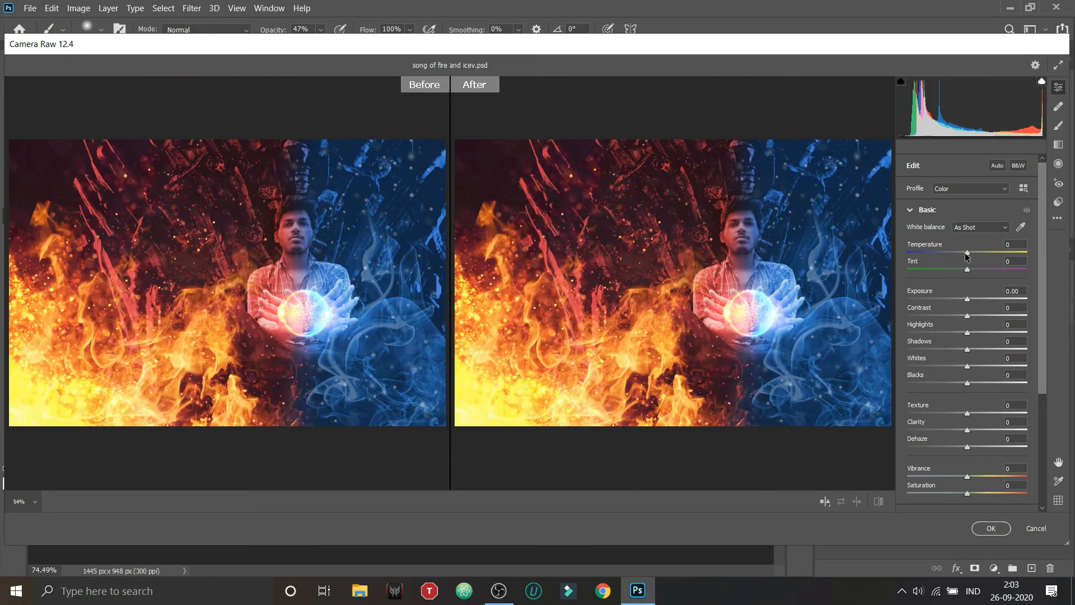
Step: Try a cooler Temperature and a greener Tint, and reset both to 0
left_click_drag(967, 253, 843, 263)
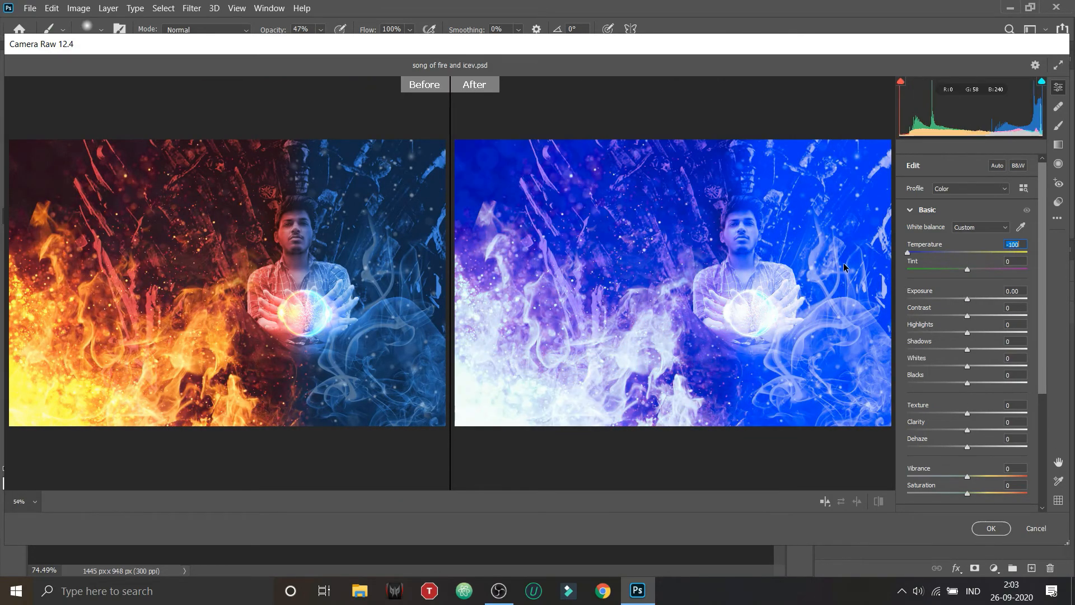
left_click_drag(907, 272, 963, 274)
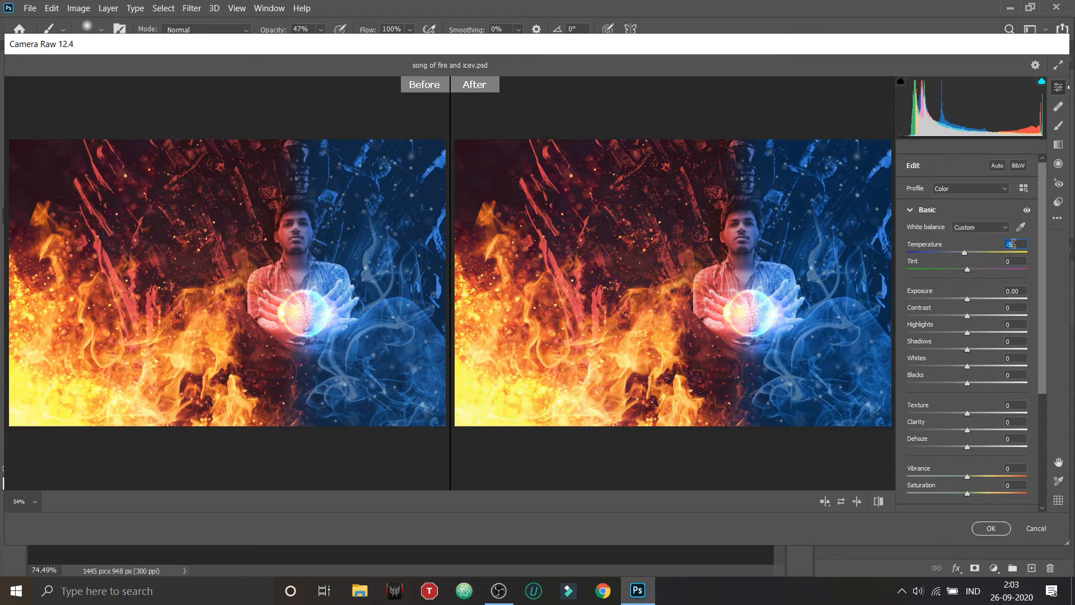
type("0")
left_click_drag(967, 271, 945, 297)
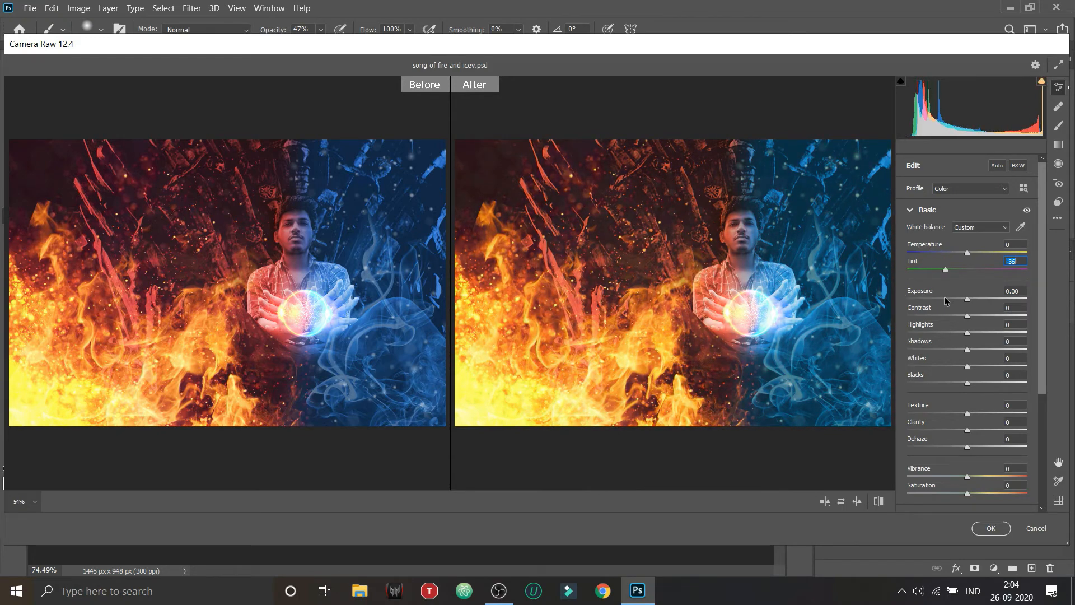
type("0")
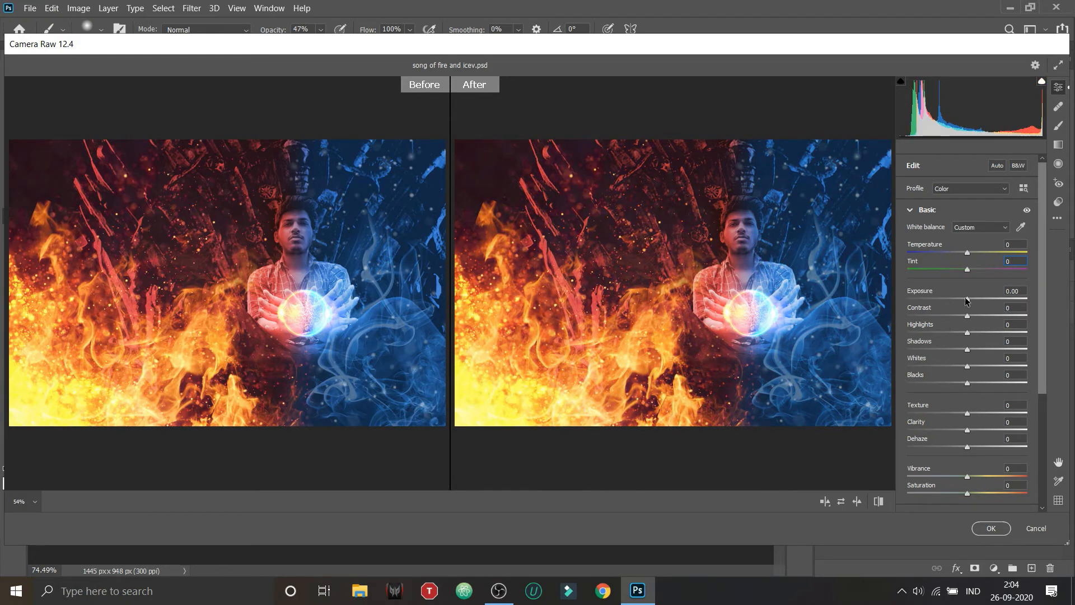
Step: Set Exposure to +0.25, Contrast to +19, Highlights to -39, Shadows to +5, Whites to +5 and Blacks to -53
mouse_move(966, 303)
left_mouse_down()
mouse_move(978, 303)
mouse_move(908, 326)
mouse_move(969, 323)
left_mouse_up()
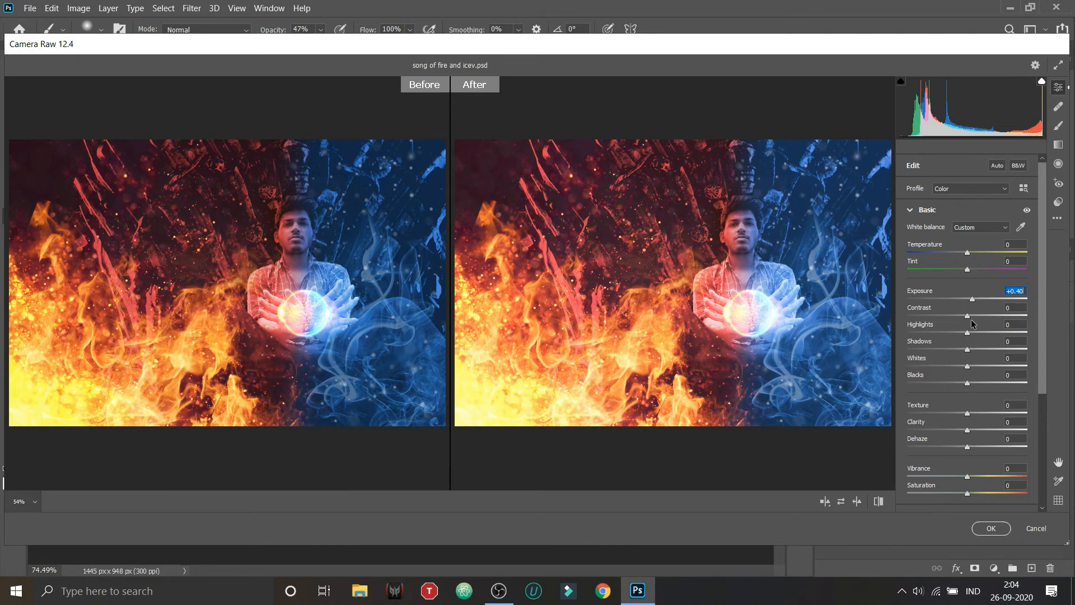
left_click_drag(970, 319, 932, 393)
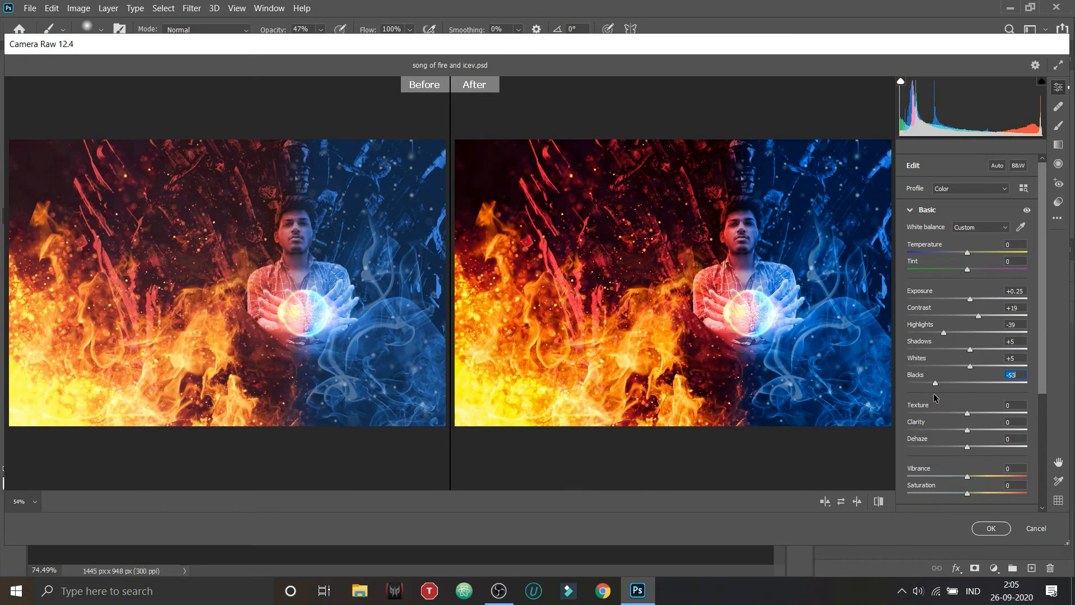
Step: Set Texture to +36, Clarity to +38 and Dehaze to +24
left_click(967, 415)
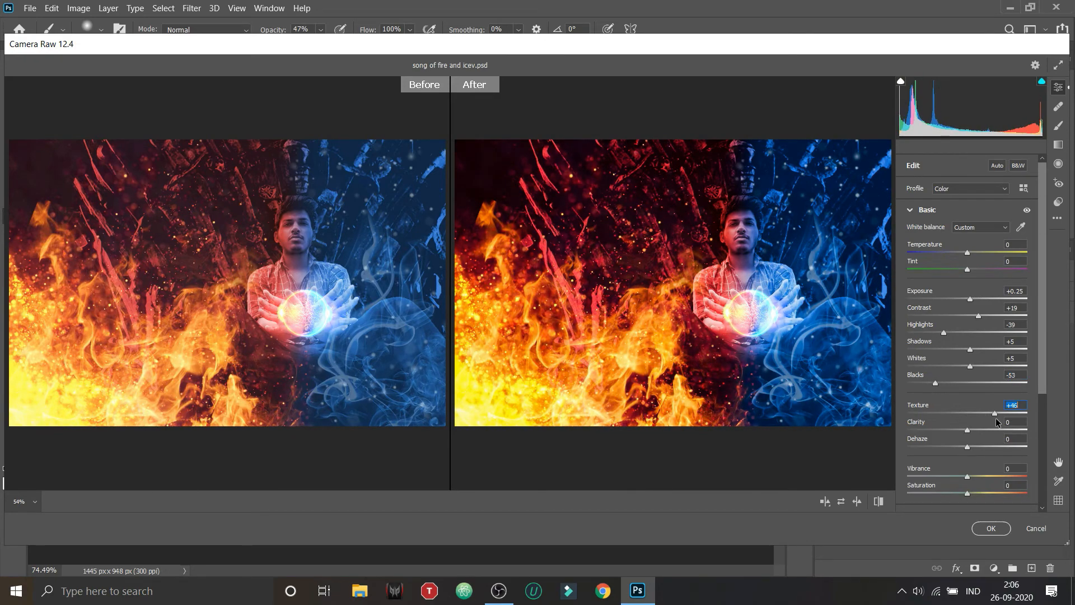
left_click_drag(967, 417, 927, 415)
left_click_drag(996, 413, 1045, 419)
left_click(978, 429)
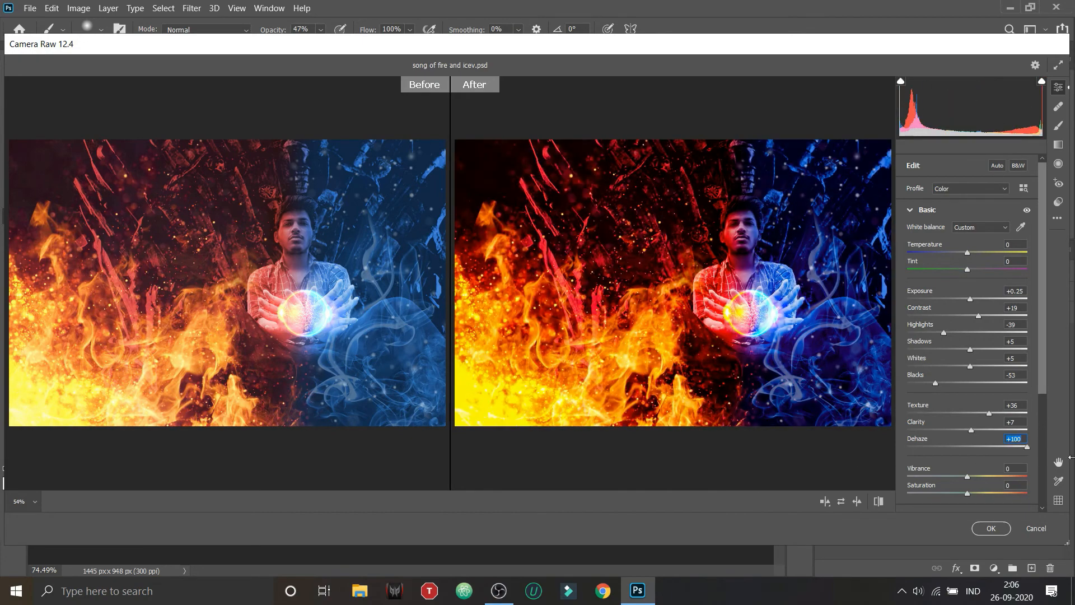
double_click(1003, 447)
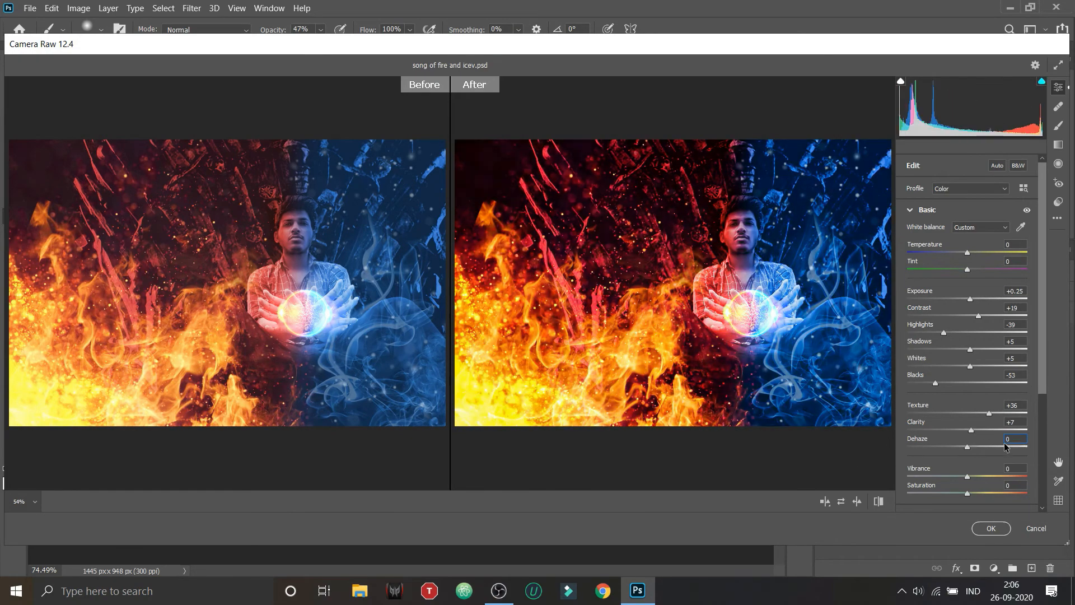
mouse_move(976, 427)
left_mouse_down()
mouse_move(1065, 430)
mouse_move(858, 431)
mouse_move(990, 419)
mouse_move(982, 446)
left_mouse_up()
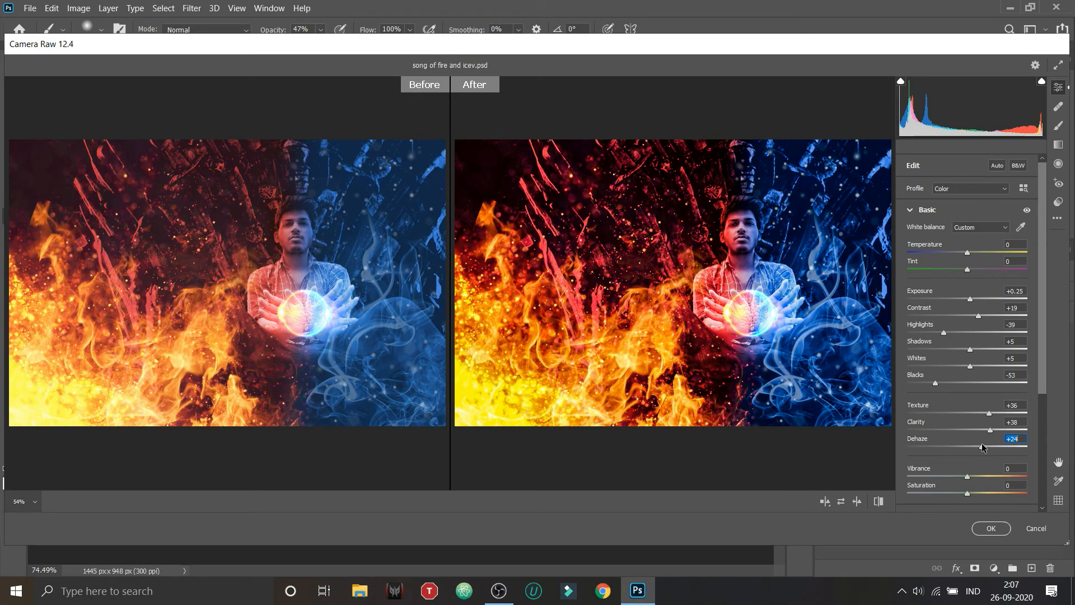
Step: Set Vibrance to +28 and Saturation to +5
left_click_drag(967, 476, 990, 462)
scroll(979, 460, "down", 1)
mouse_move(985, 465)
left_mouse_down()
mouse_move(959, 473)
mouse_move(972, 470)
left_mouse_up()
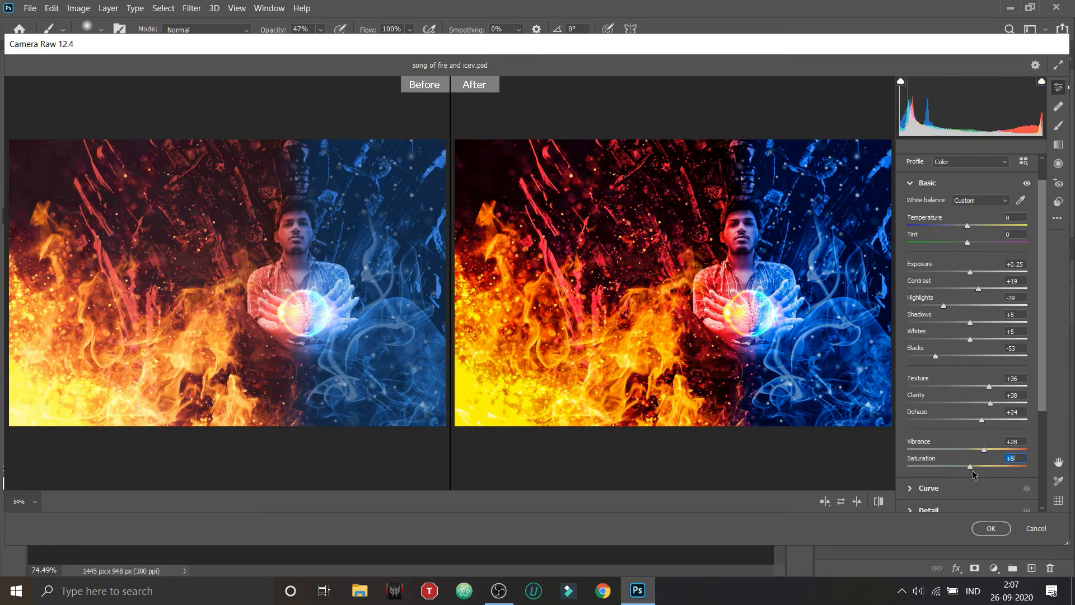
Step: Reset the Grain effect to 0 and set Vignetting to -36
scroll(963, 473, "down", 4)
left_click(925, 479)
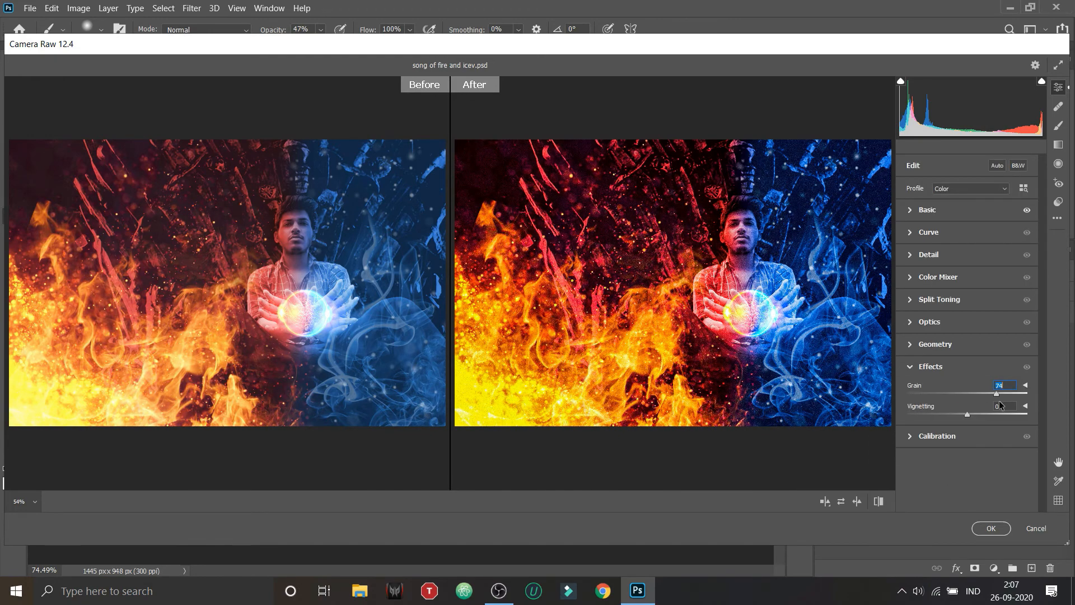
type("0")
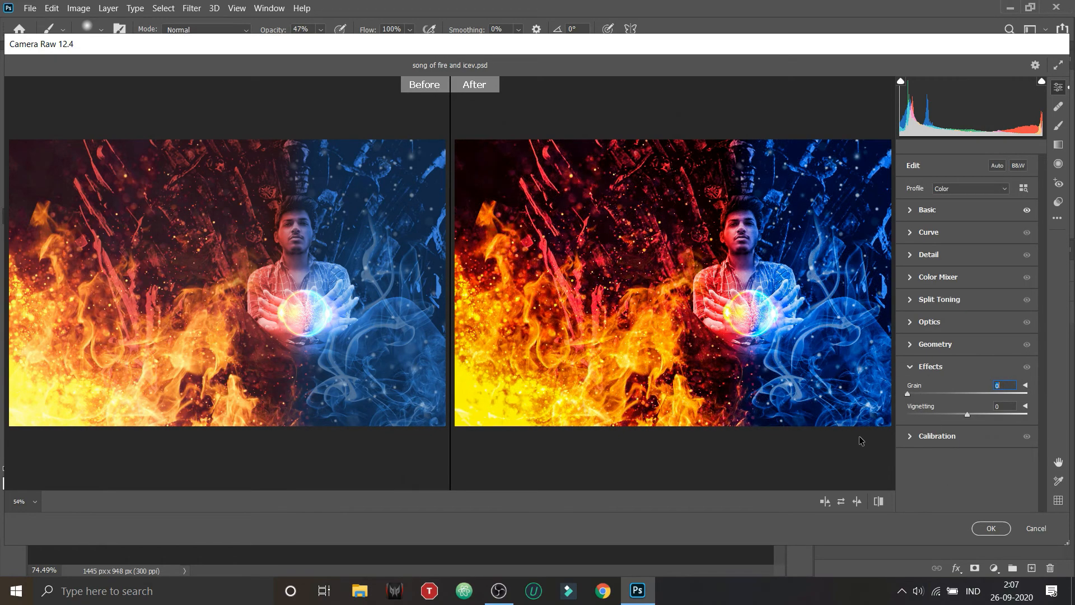
left_click_drag(972, 414, 944, 448)
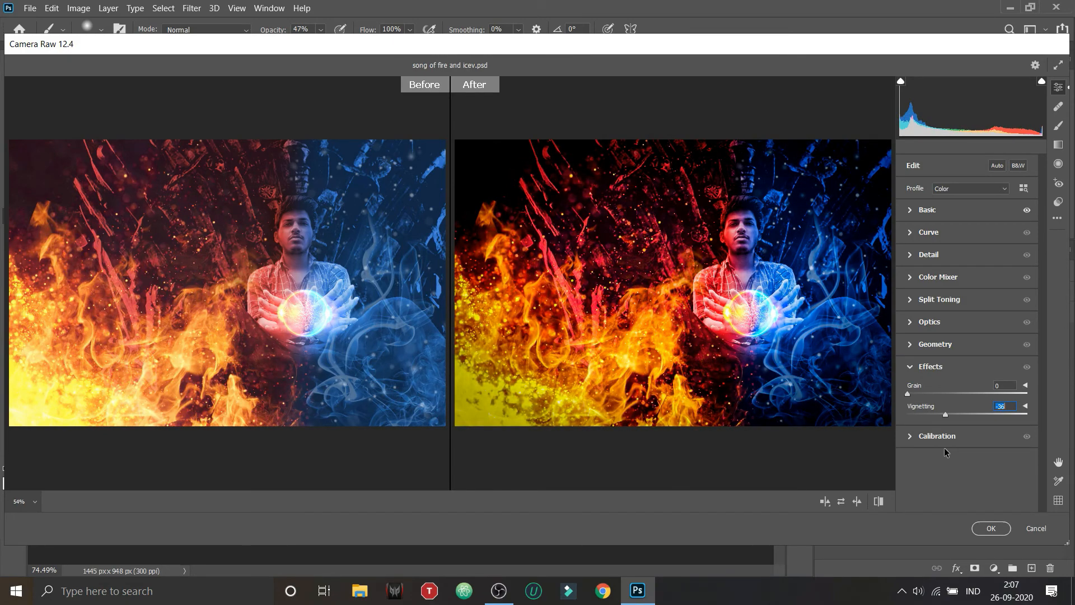
Step: Set Vignetting to 0 and apply the Camera Raw adjustments to the "Final edit with filter" layer
left_click_drag(943, 448, 972, 459)
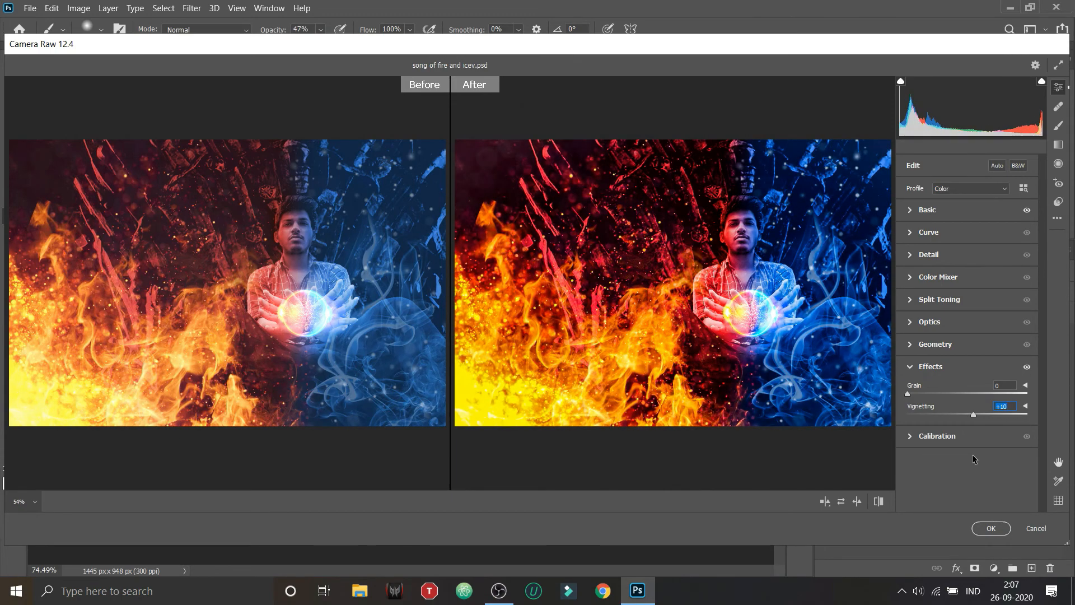
type("0")
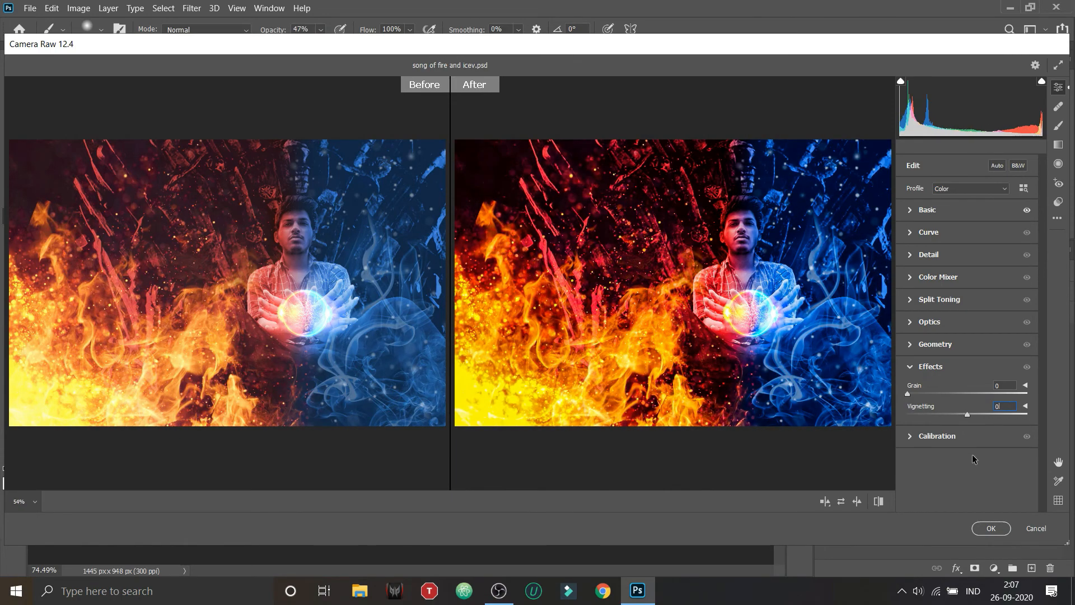
left_click(990, 529)
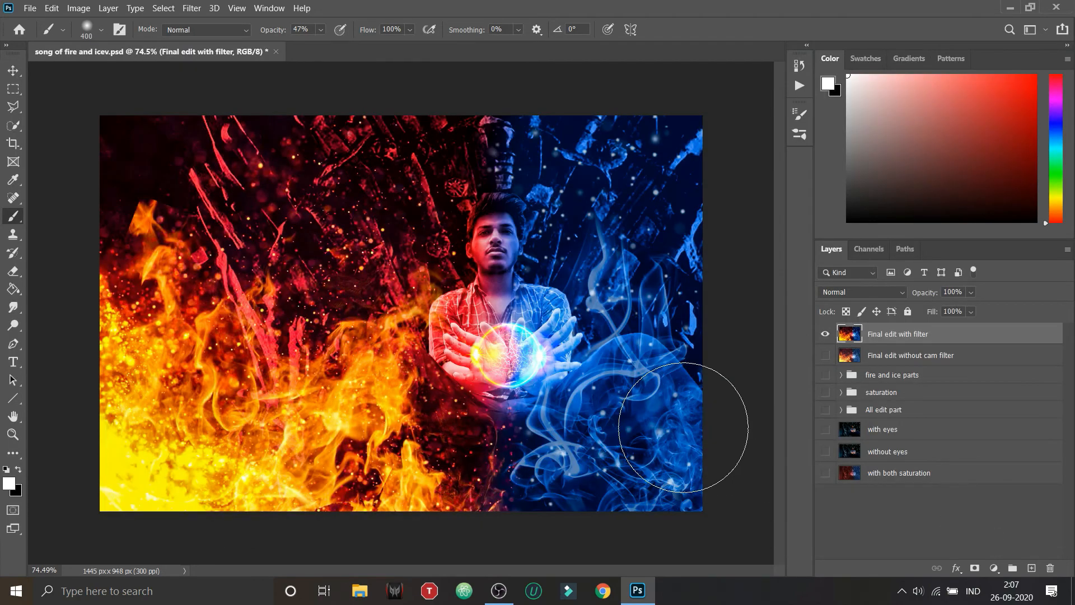
Step: Show the "Final edit without cam filter" layer and toggle "Final edit with filter" above it to compare the image before and after filtering
left_click(825, 334)
left_click(825, 355)
left_click(826, 335)
left_click(825, 335)
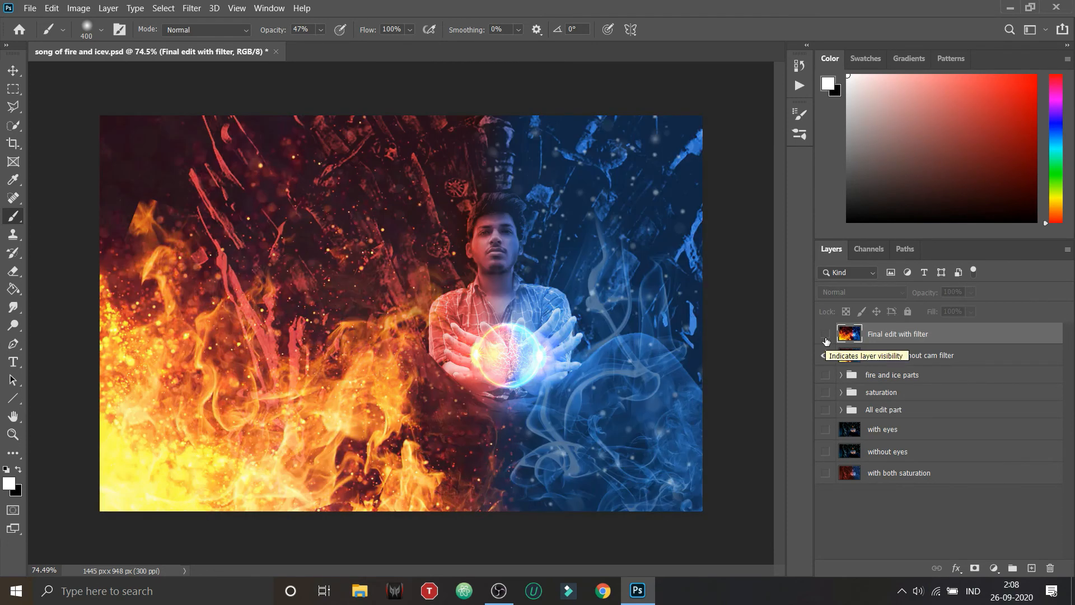
left_click(825, 334)
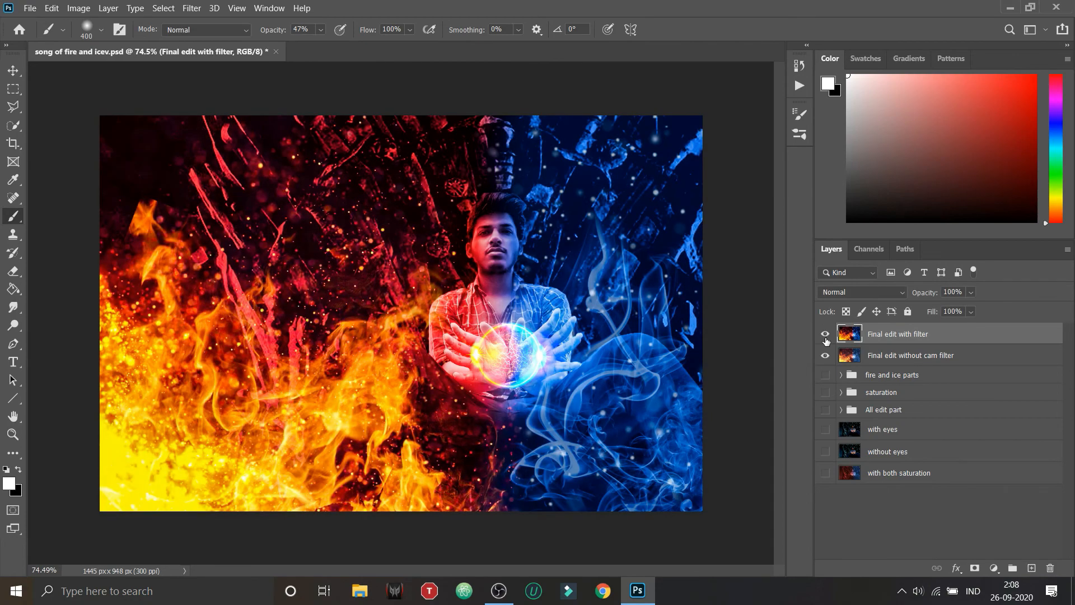
left_click(825, 335)
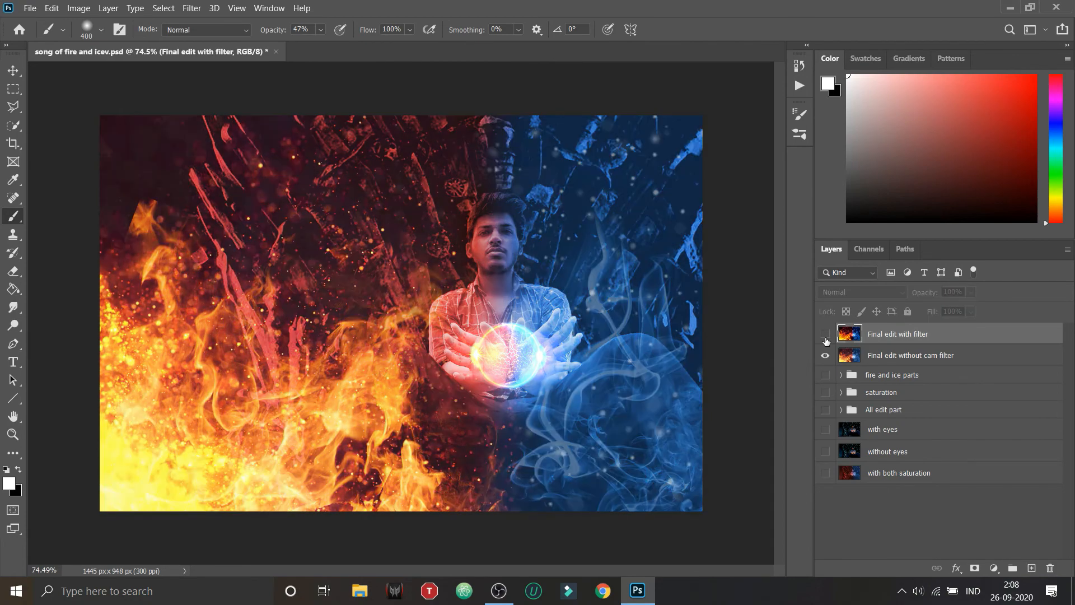
left_click(825, 334)
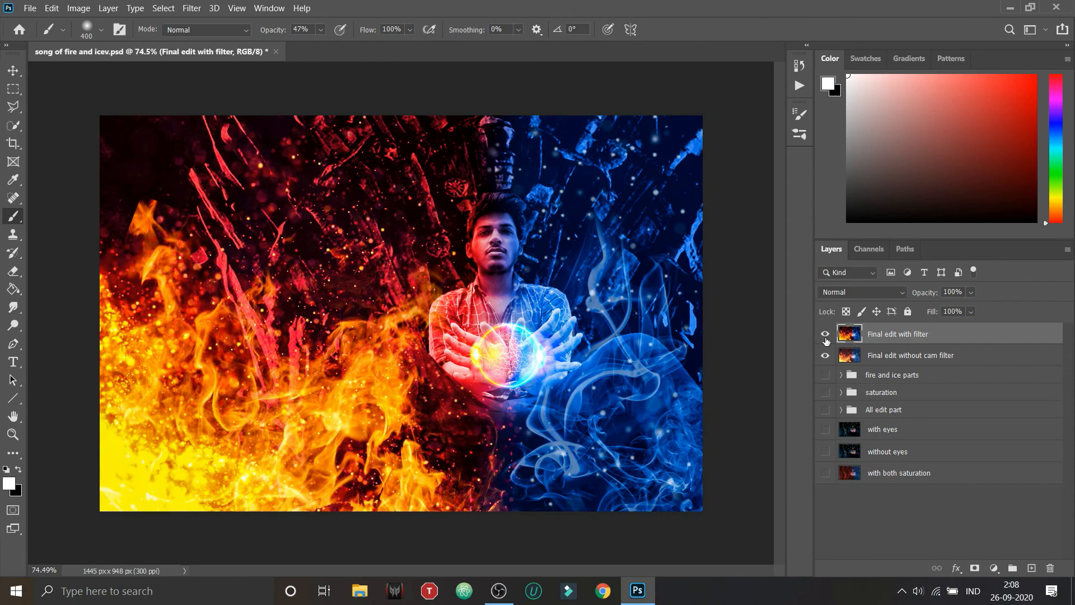
left_click(825, 335)
left_click(825, 334)
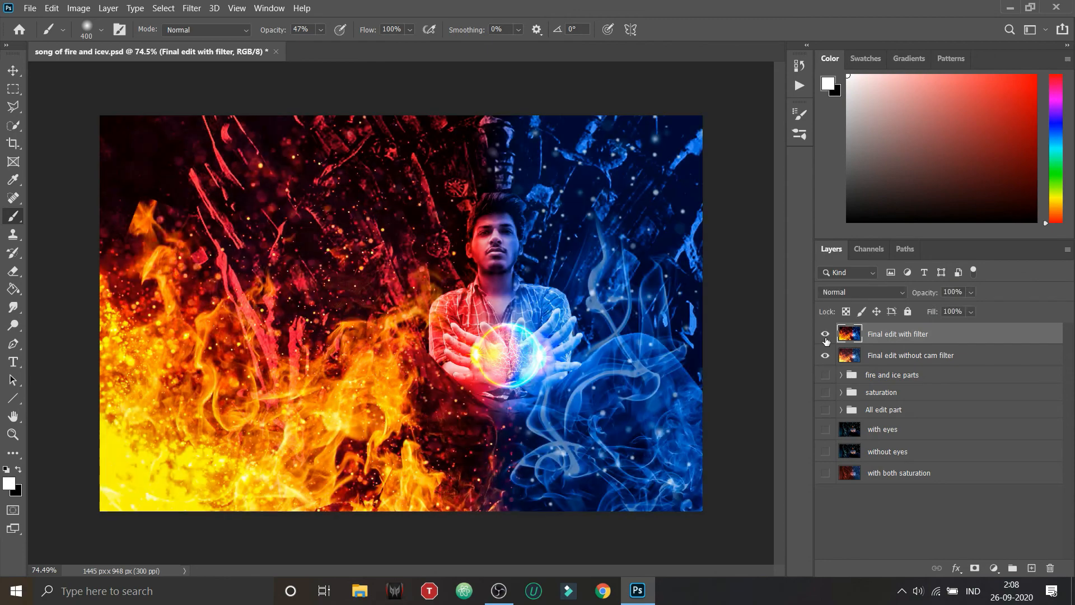